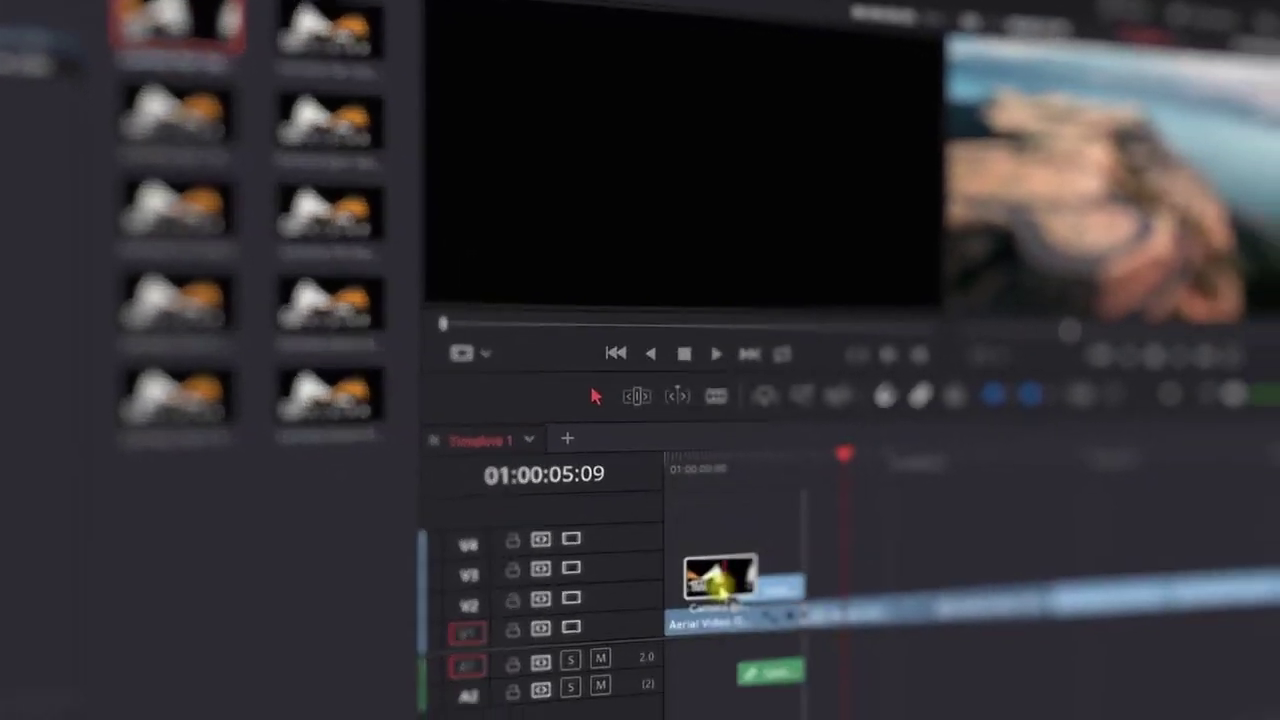
Place the adjustment clip above the aerial video clip in Timeline 1.
left_click_drag(715, 422, 740, 562)
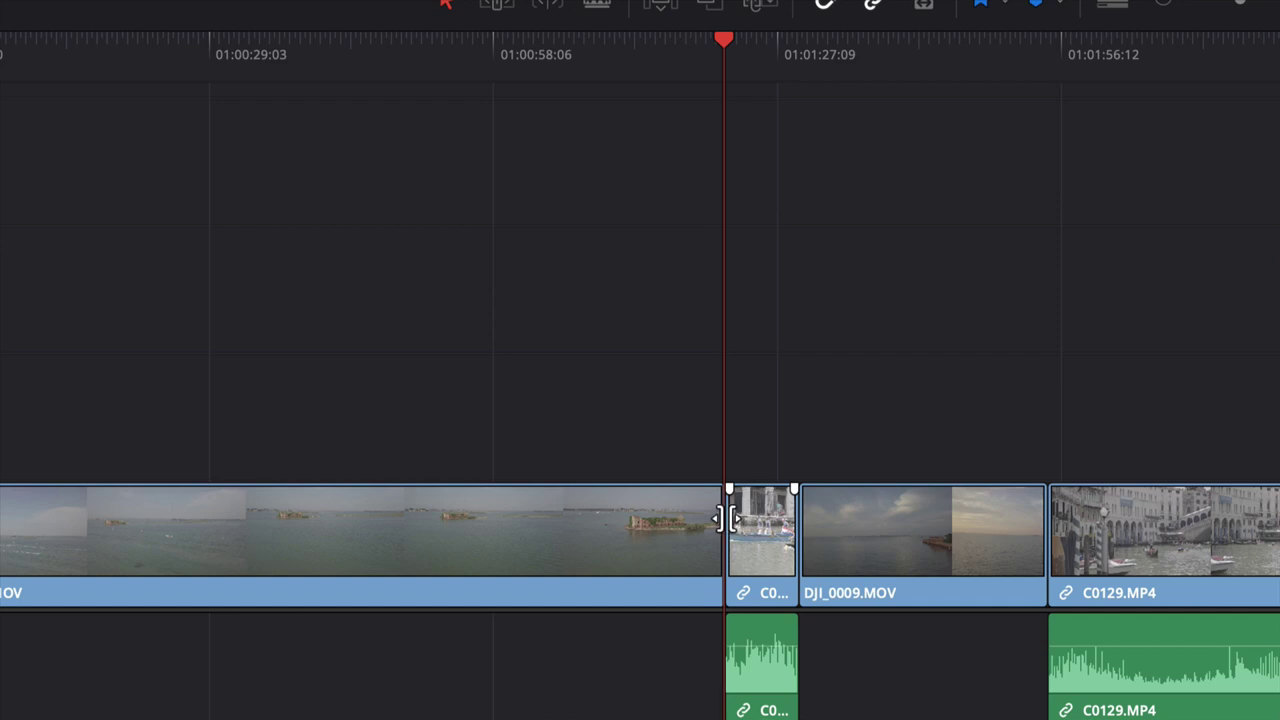
Drop a Cross Dissolve from Video Transitions on the C0127.MP4 / DJI_0009.MOV cut and scrub through it.
left_click(799, 519)
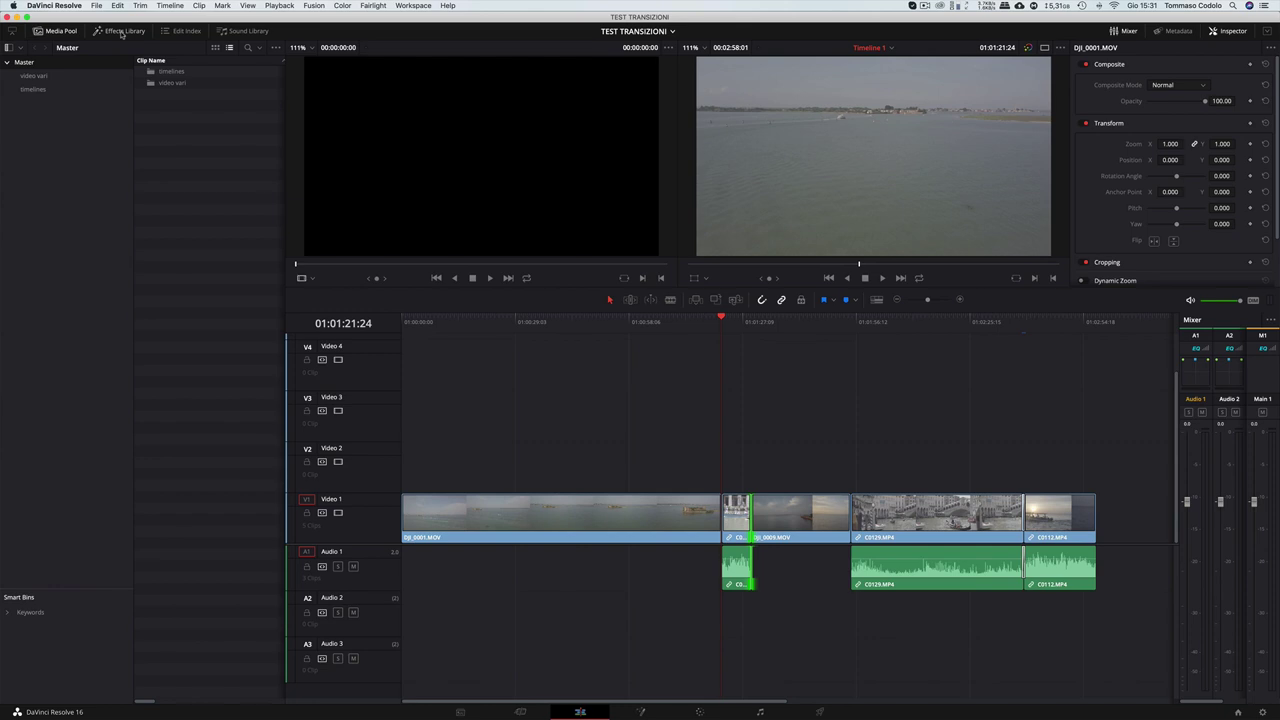
left_click(121, 31)
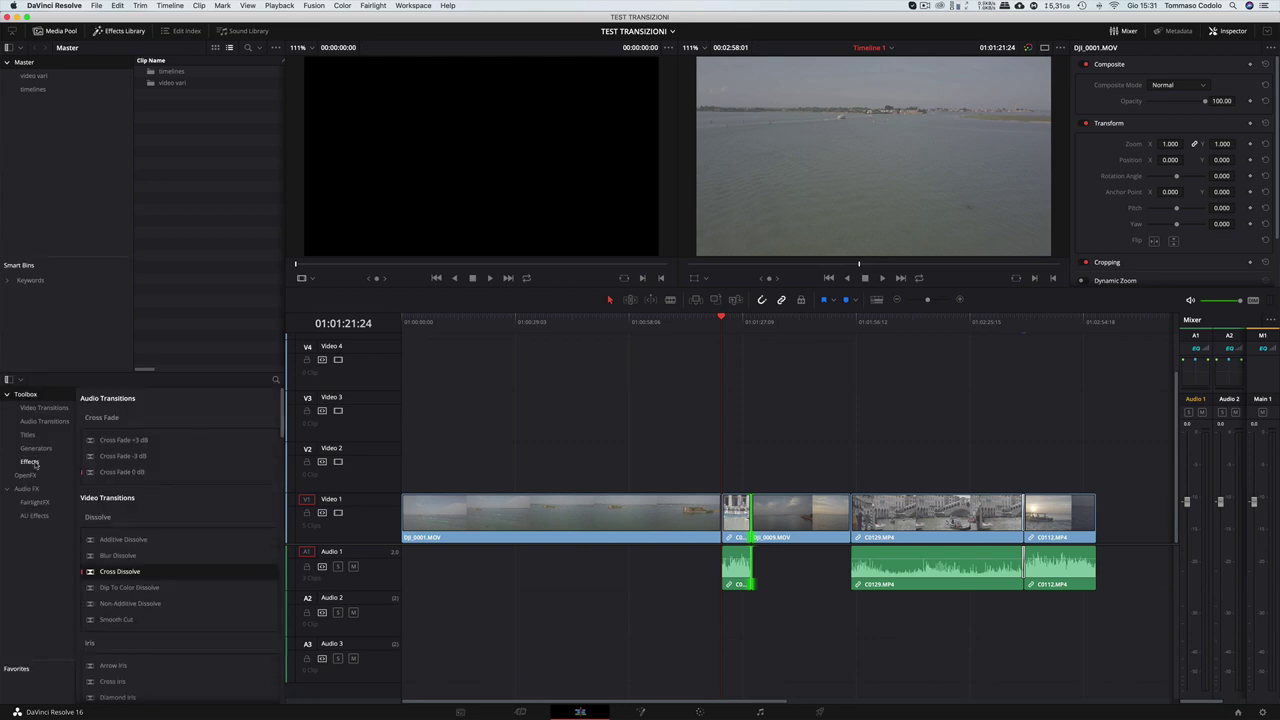
left_click(31, 405)
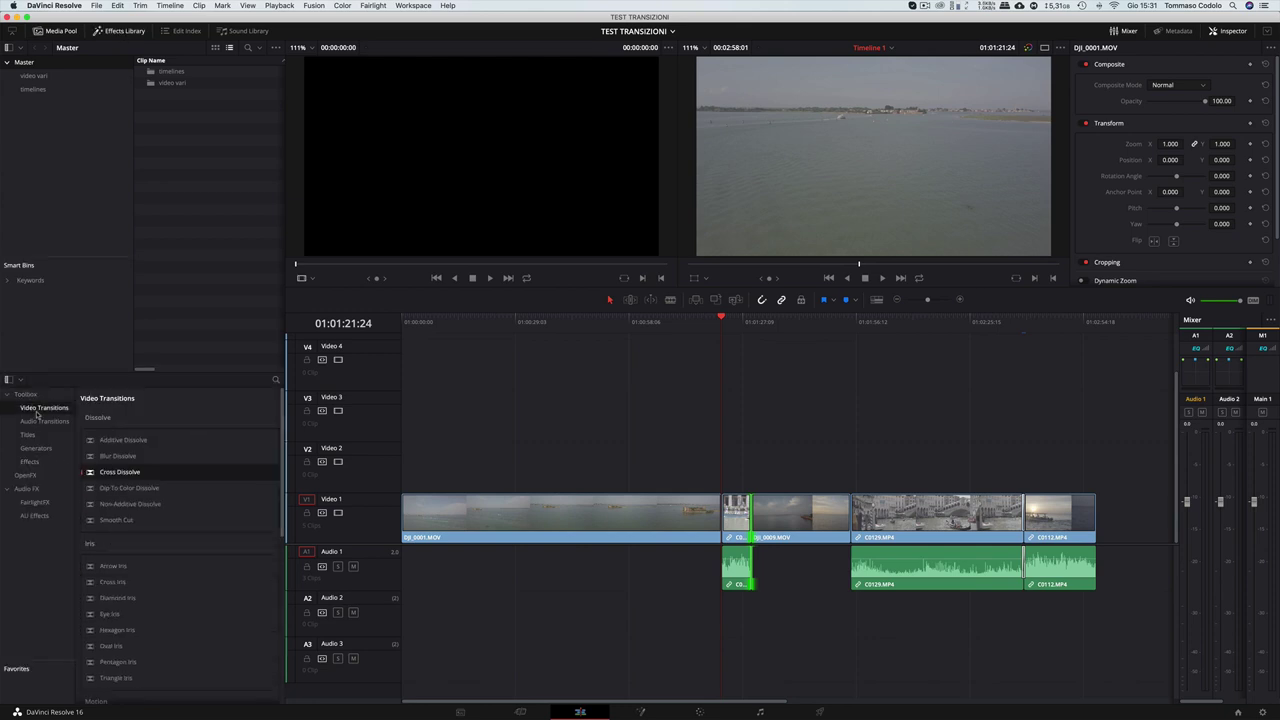
key("super+equal")
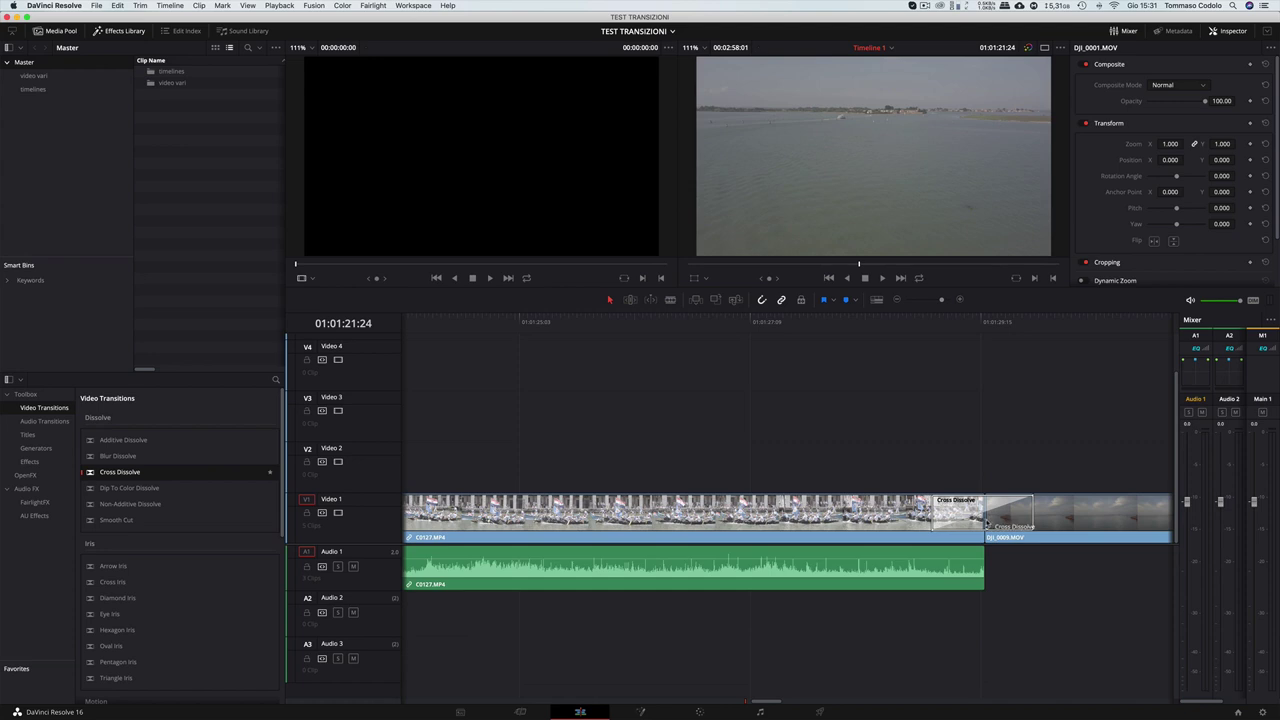
left_click_drag(955, 491, 956, 490)
left_click_drag(939, 328, 1013, 330)
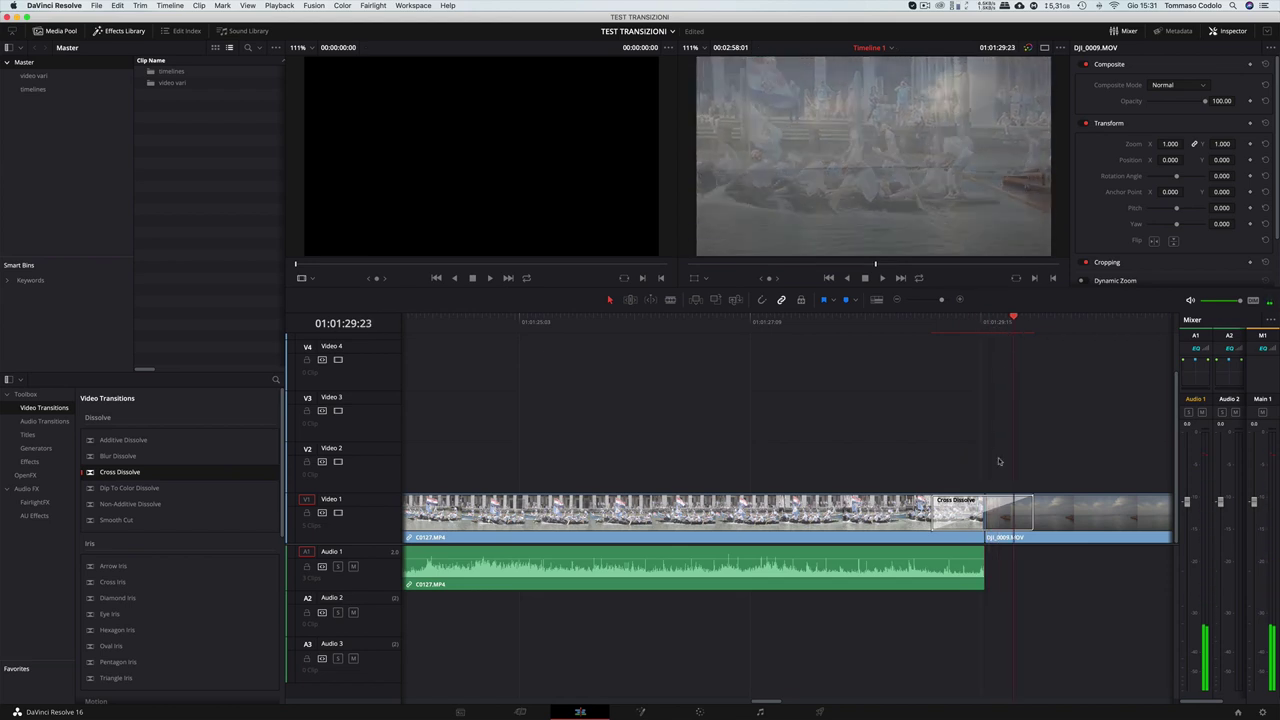
Confirm the transition style is Cross Dissolve in the Inspector, then delete the transition.
left_click(1000, 510)
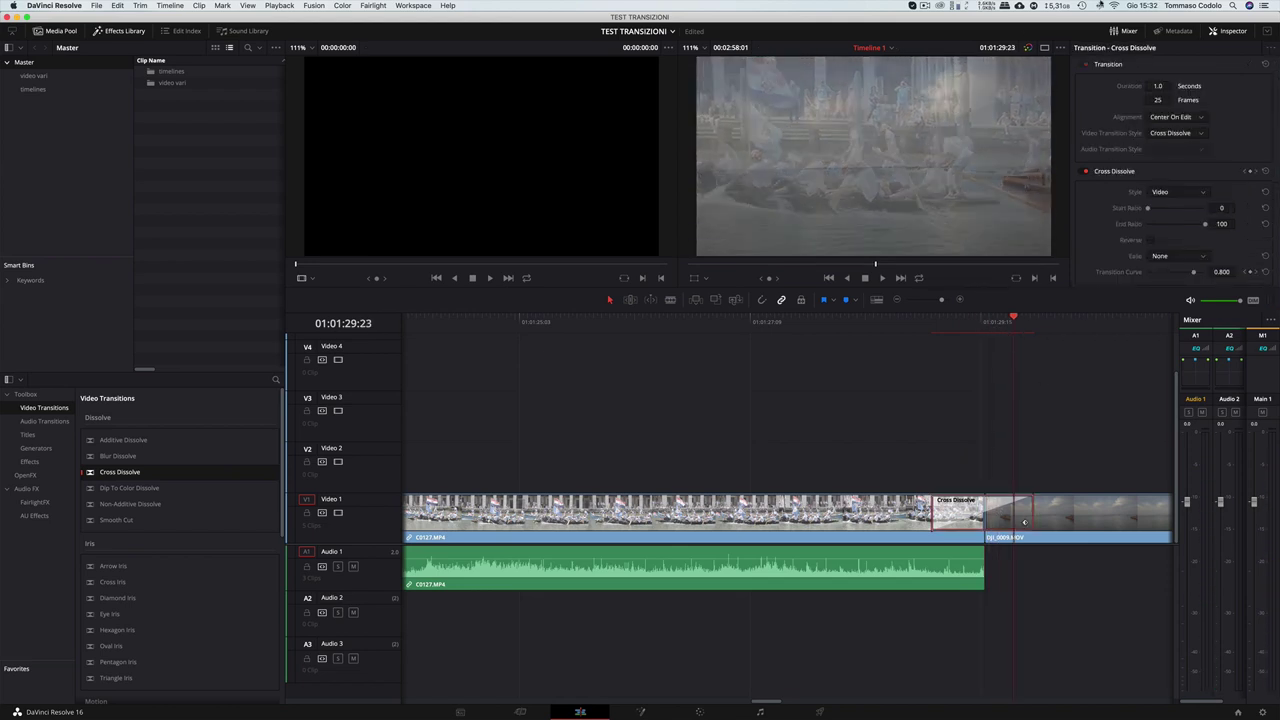
left_click(1174, 134)
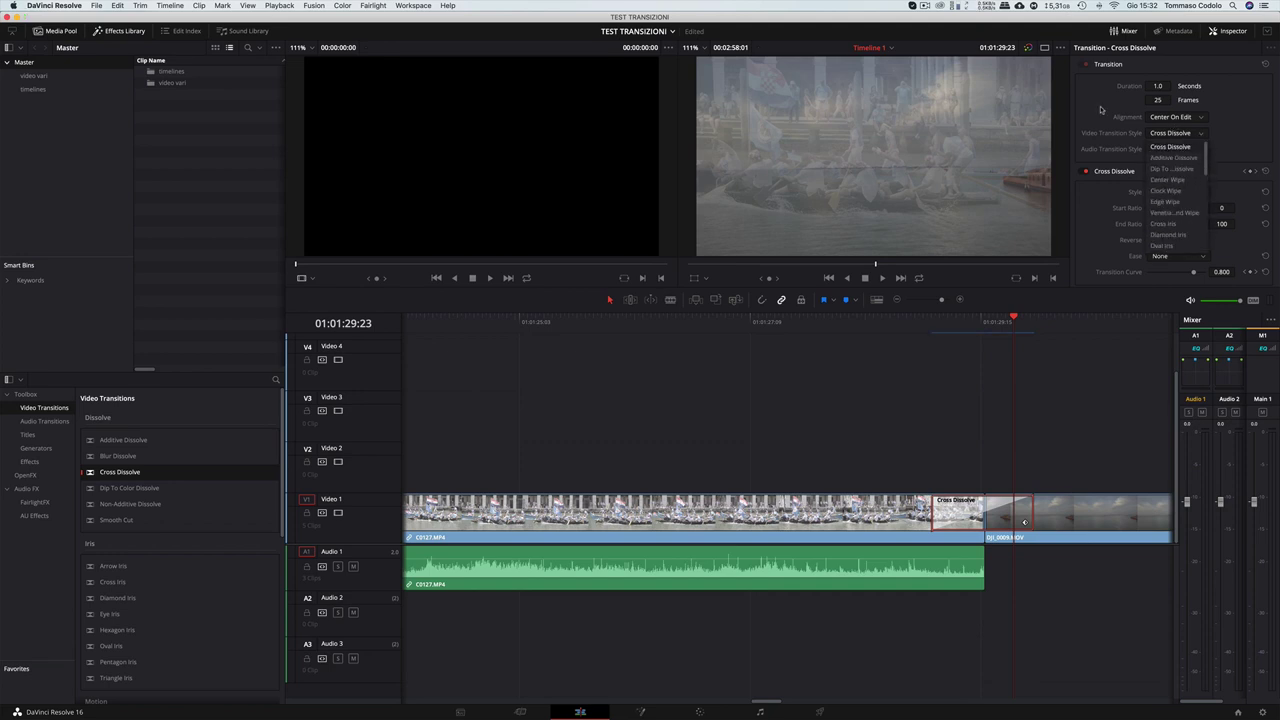
left_click(1101, 109)
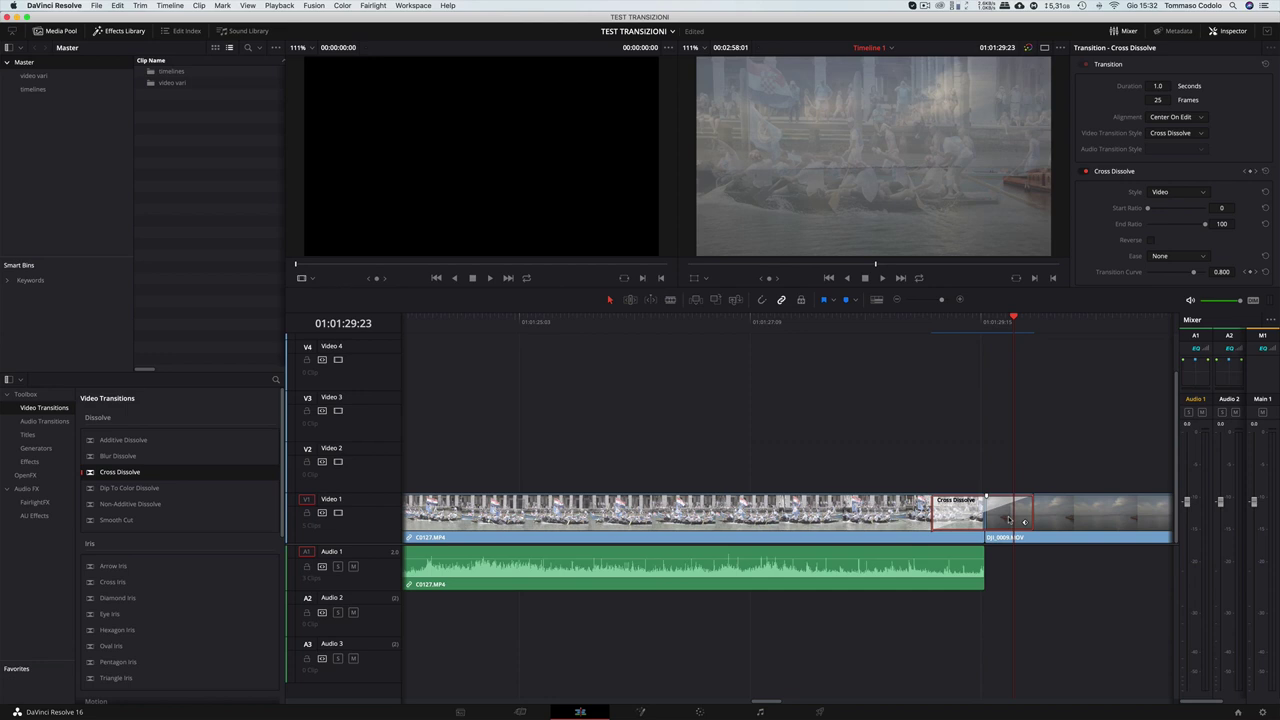
key("Delete")
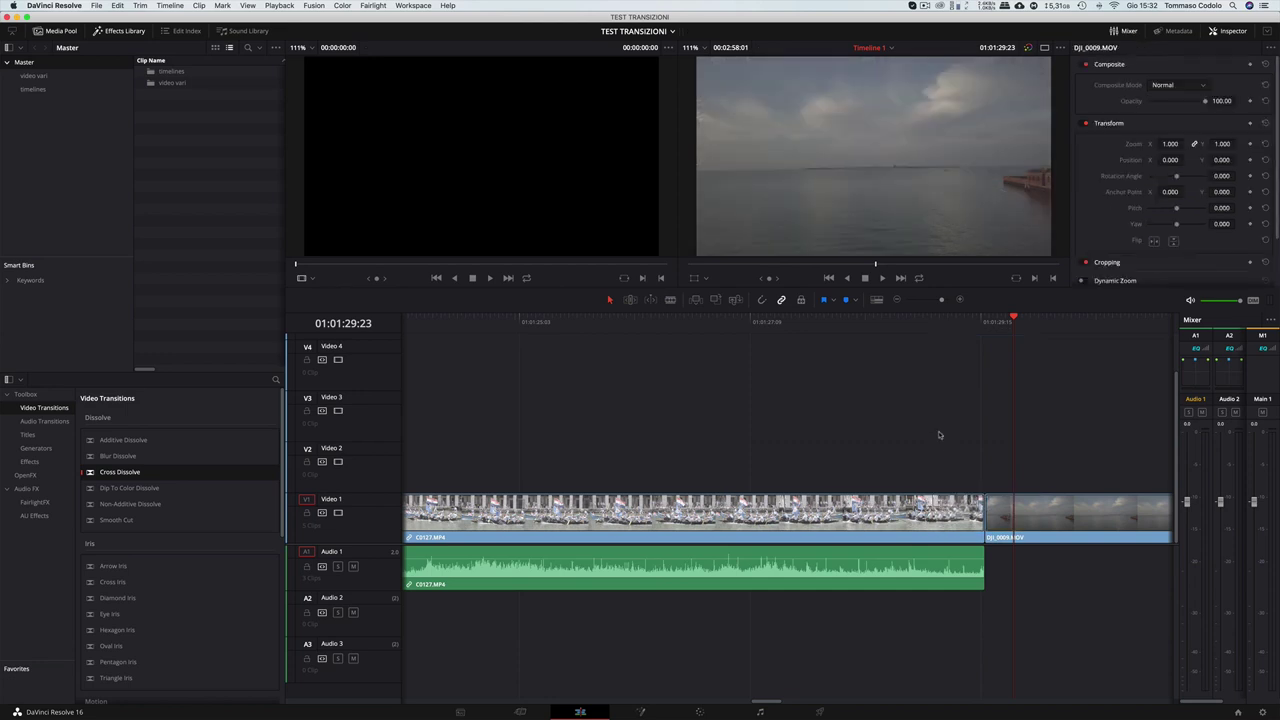
Park the playhead one frame past the C0127.MP4 / DJI_0009.MOV cut.
scroll(939, 434, "right", 3)
left_click(760, 322)
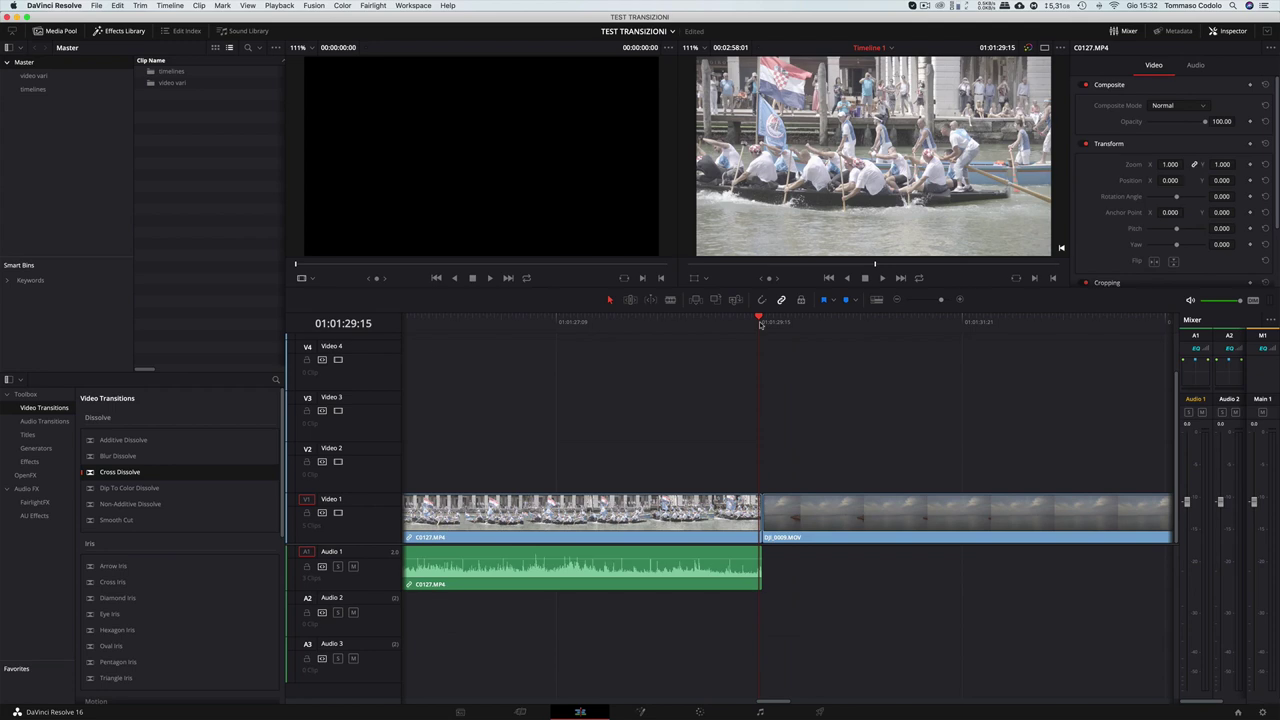
key("Right")
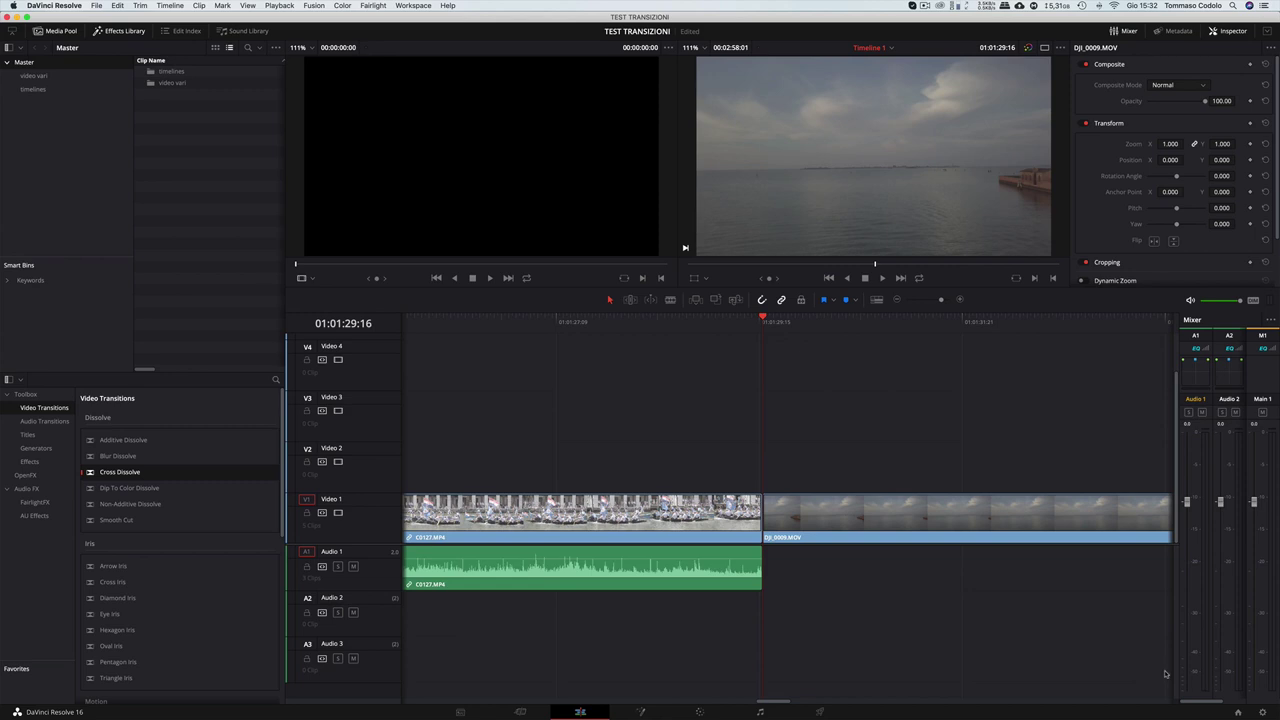
Import the 25FPS Camera Move .drp from the Messiah CameraMove Transitions Pack 1.3 folder.
left_click(1238, 712)
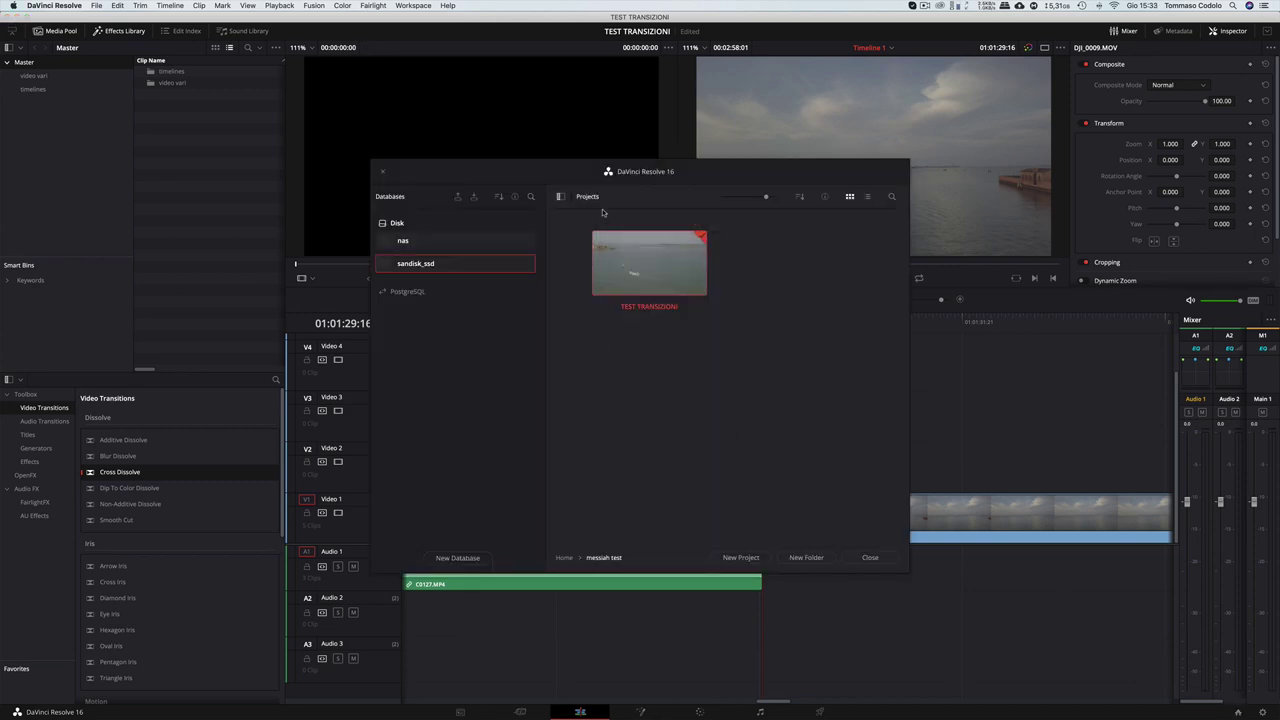
right_click(769, 290)
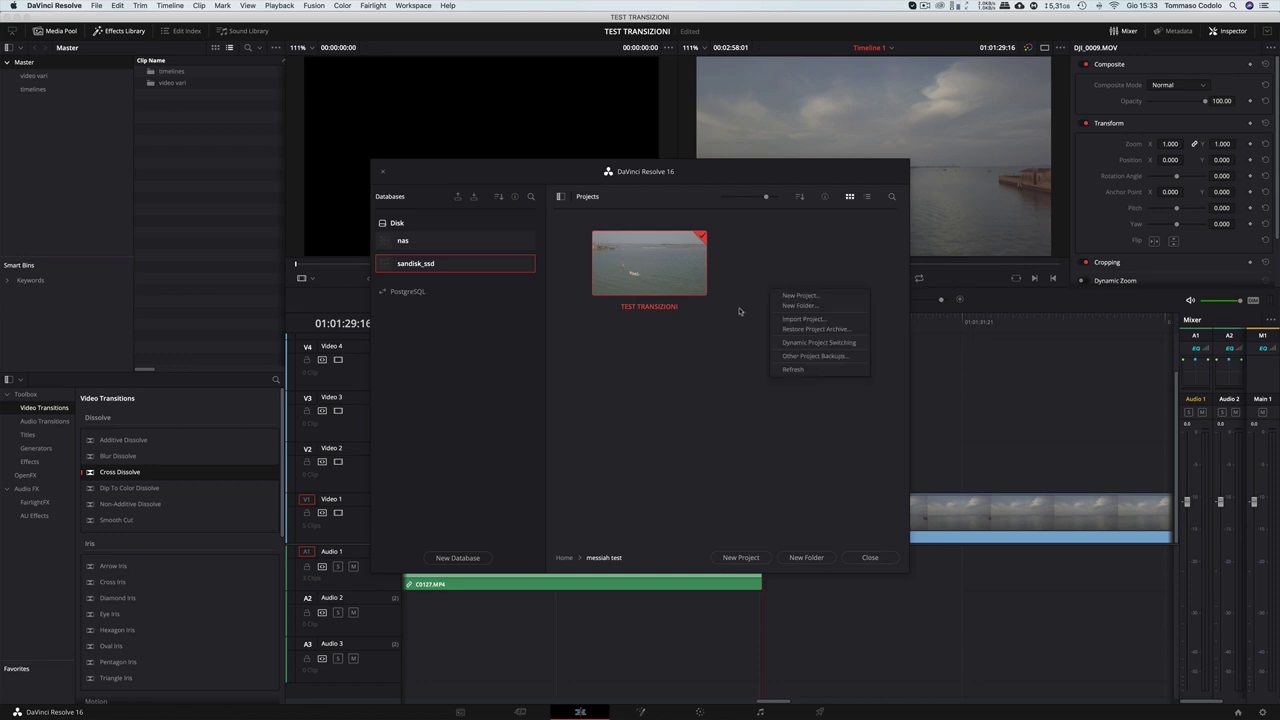
left_click(803, 320)
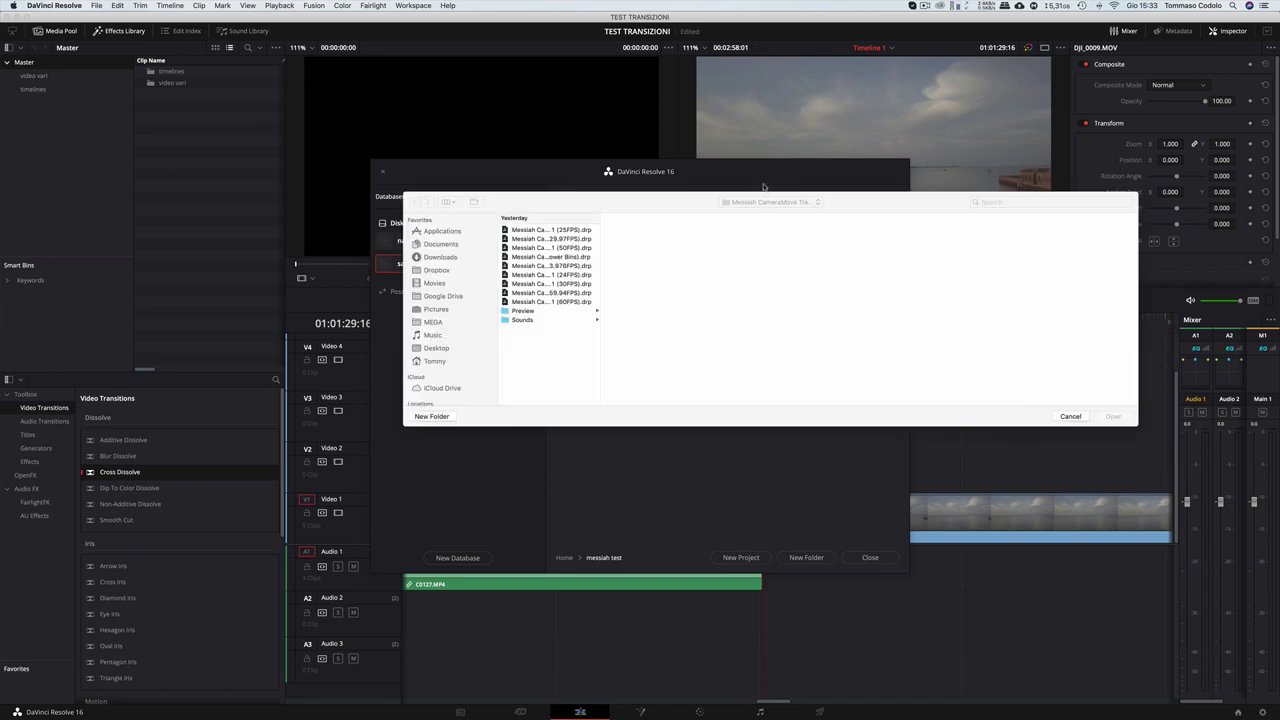
left_click(762, 201)
left_click(770, 211)
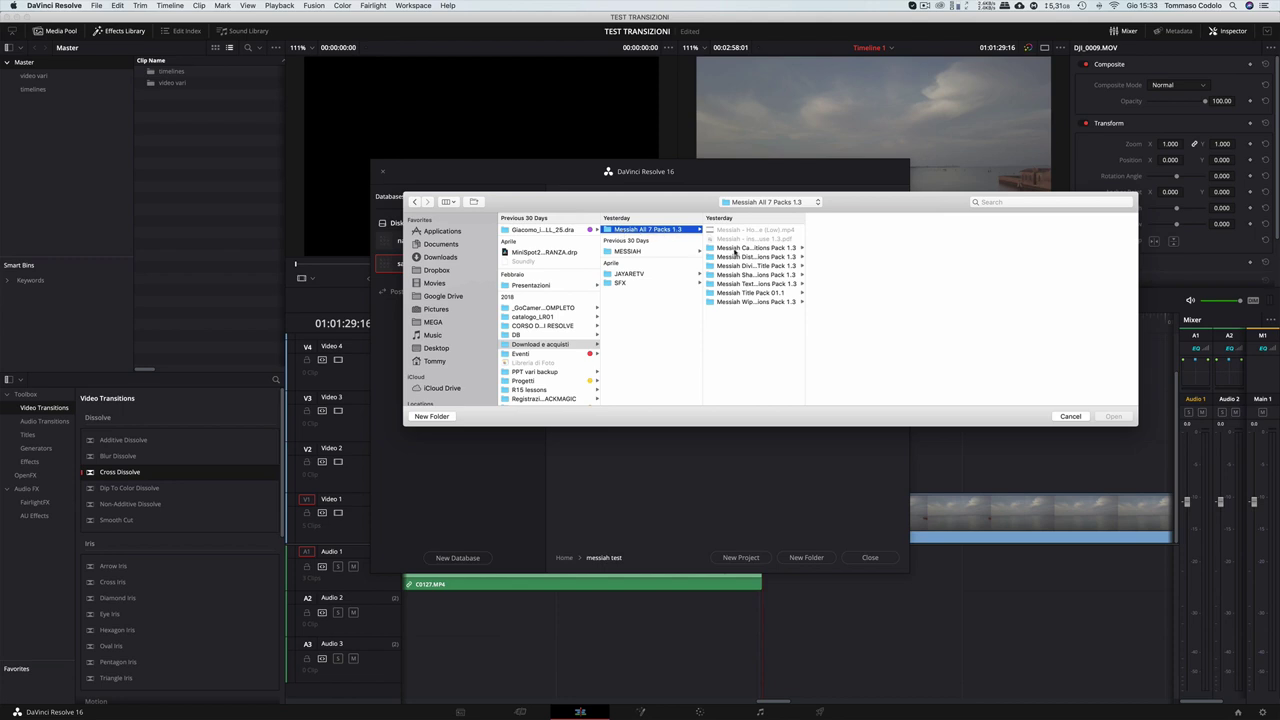
double_click(814, 245)
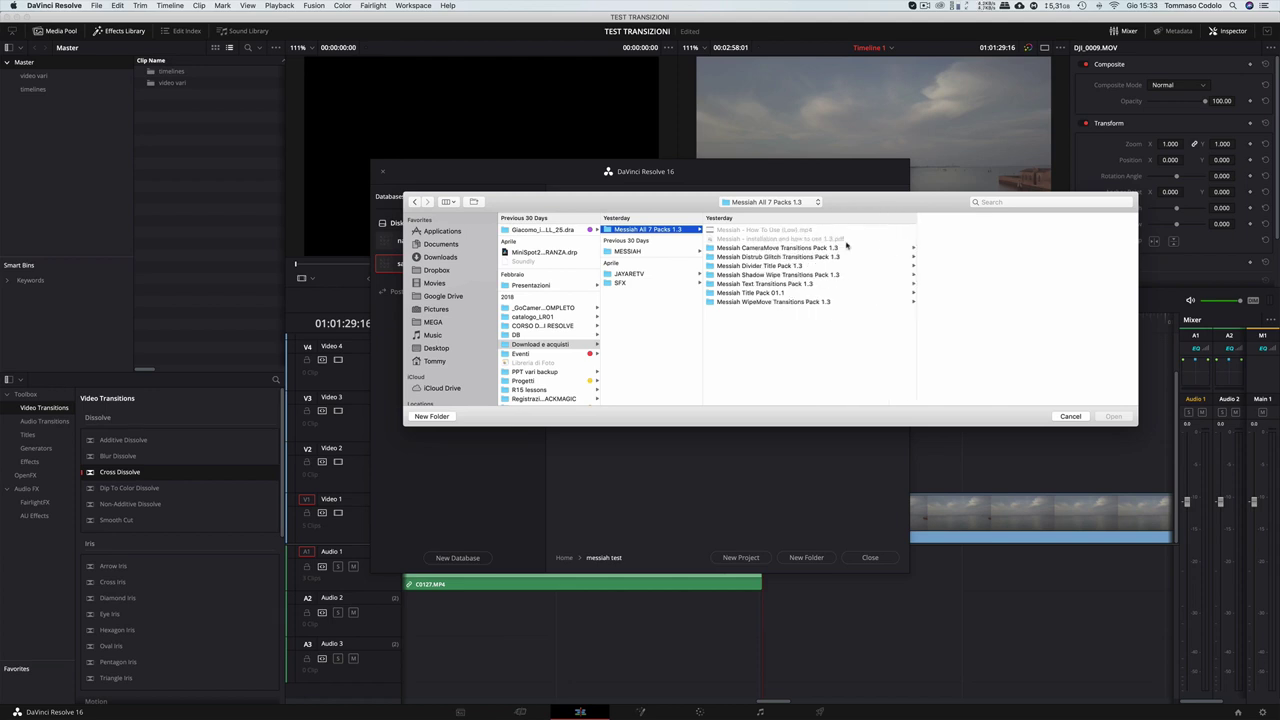
left_click(787, 248)
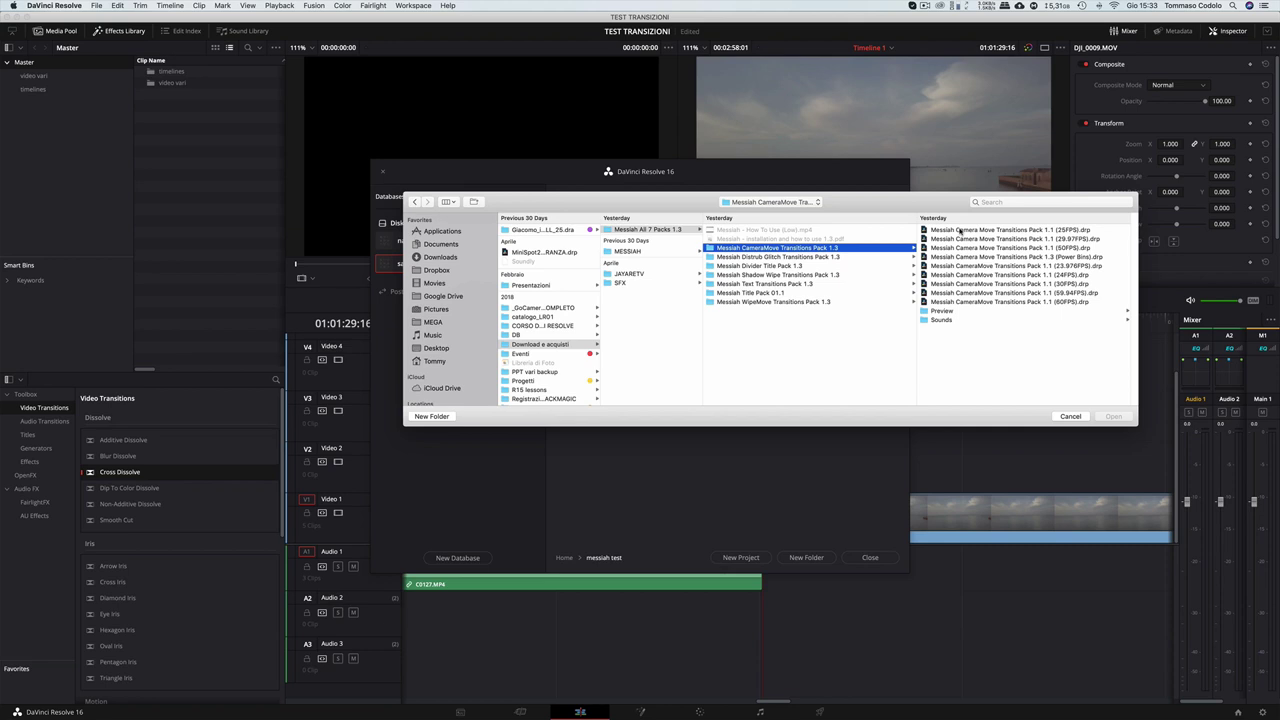
left_click(959, 231)
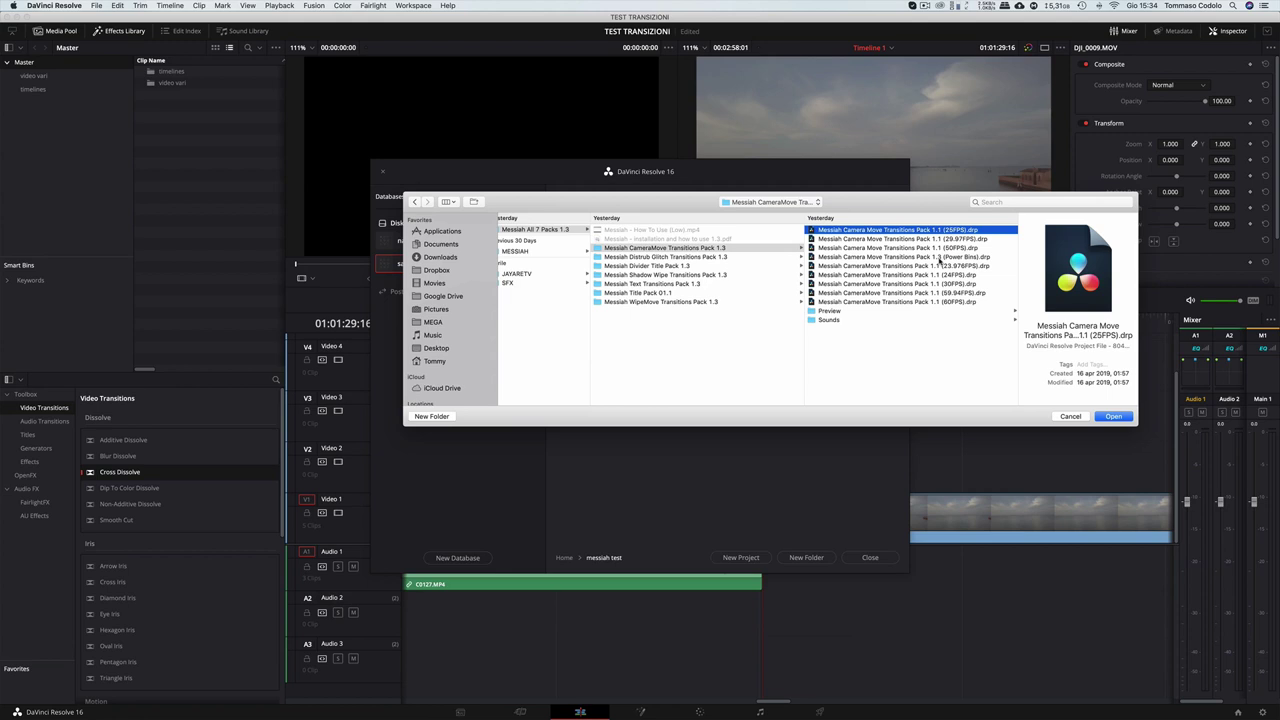
left_click(1114, 417)
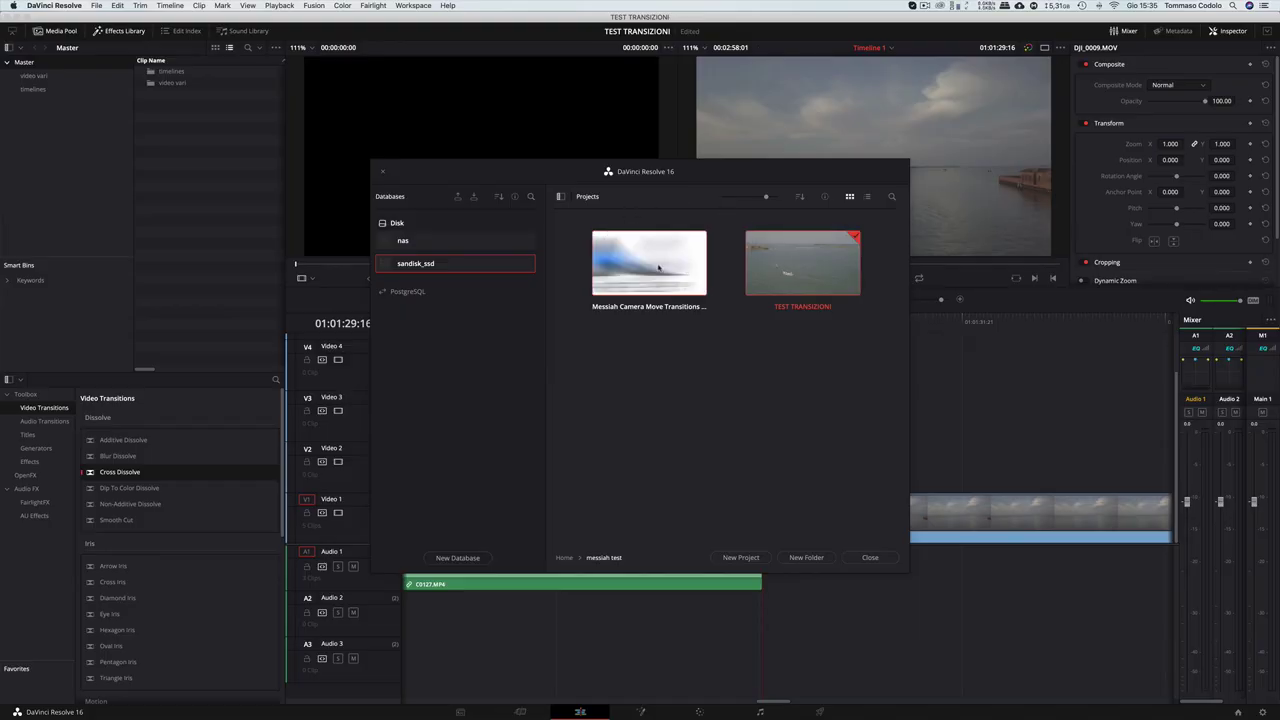
Enable Dynamic Project Switching and open the Messiah Camera Move Transitions project.
right_click(716, 369)
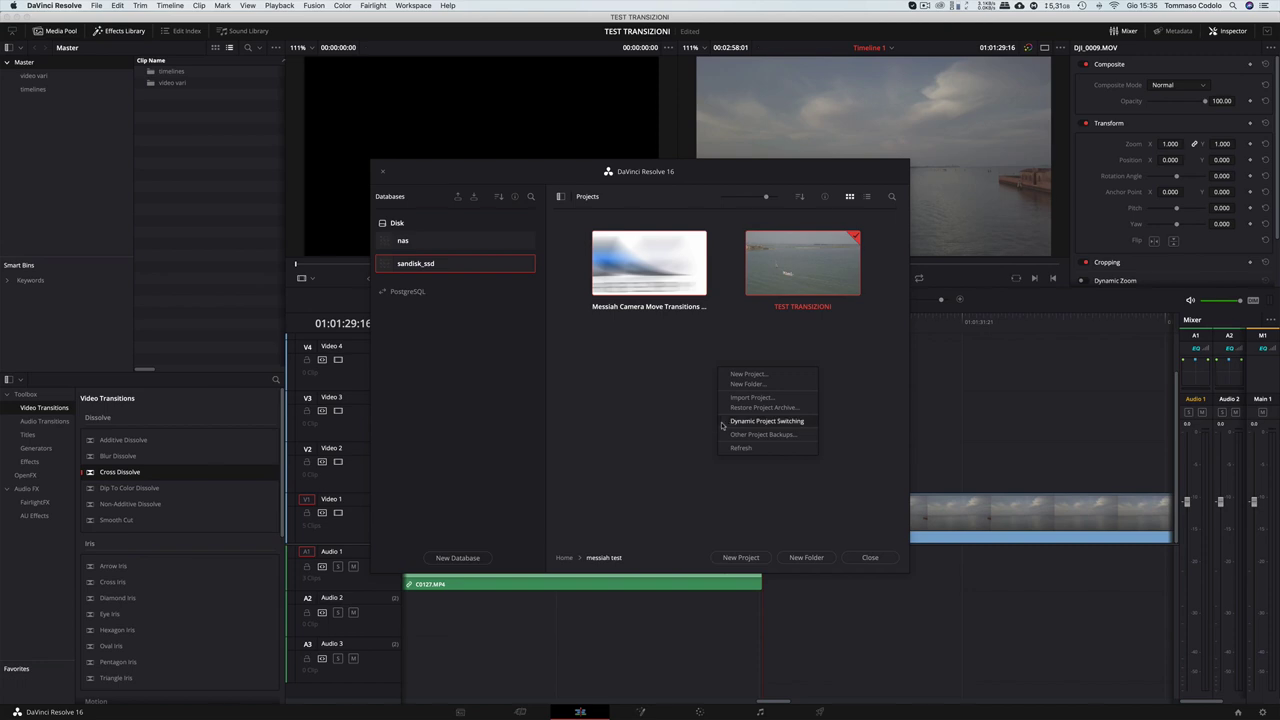
left_click(772, 424)
right_click(694, 404)
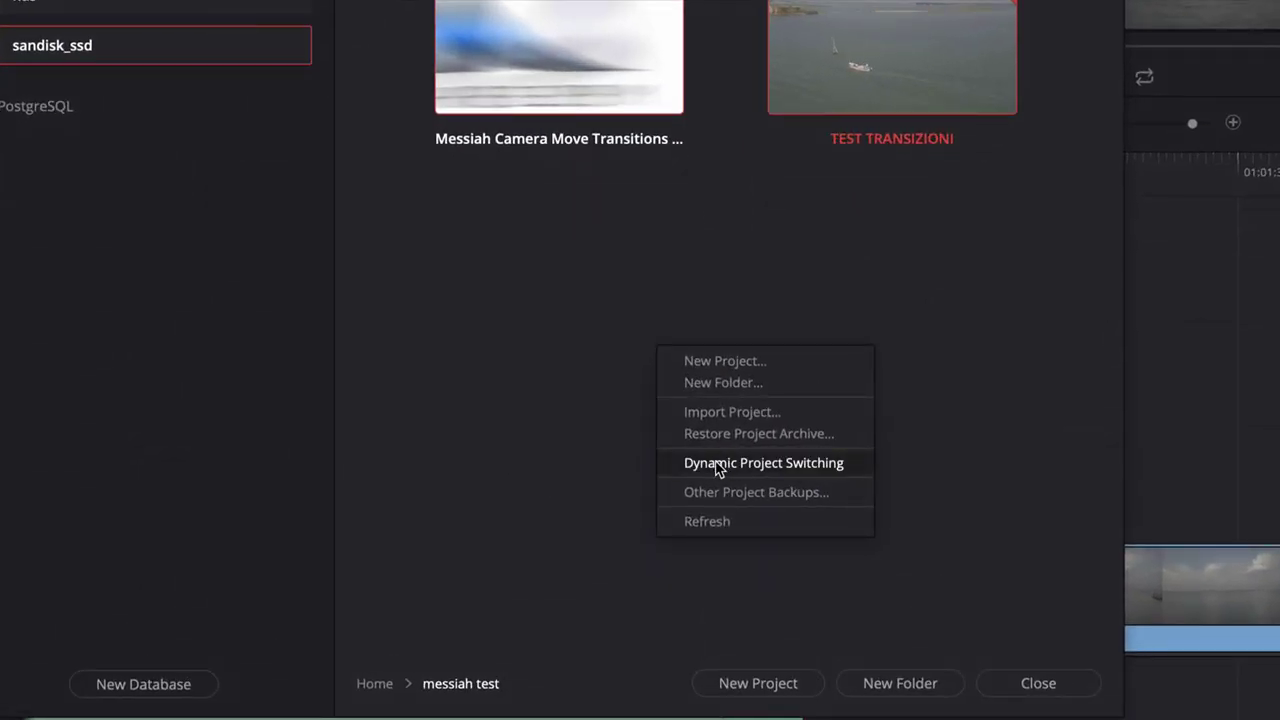
left_click(714, 468)
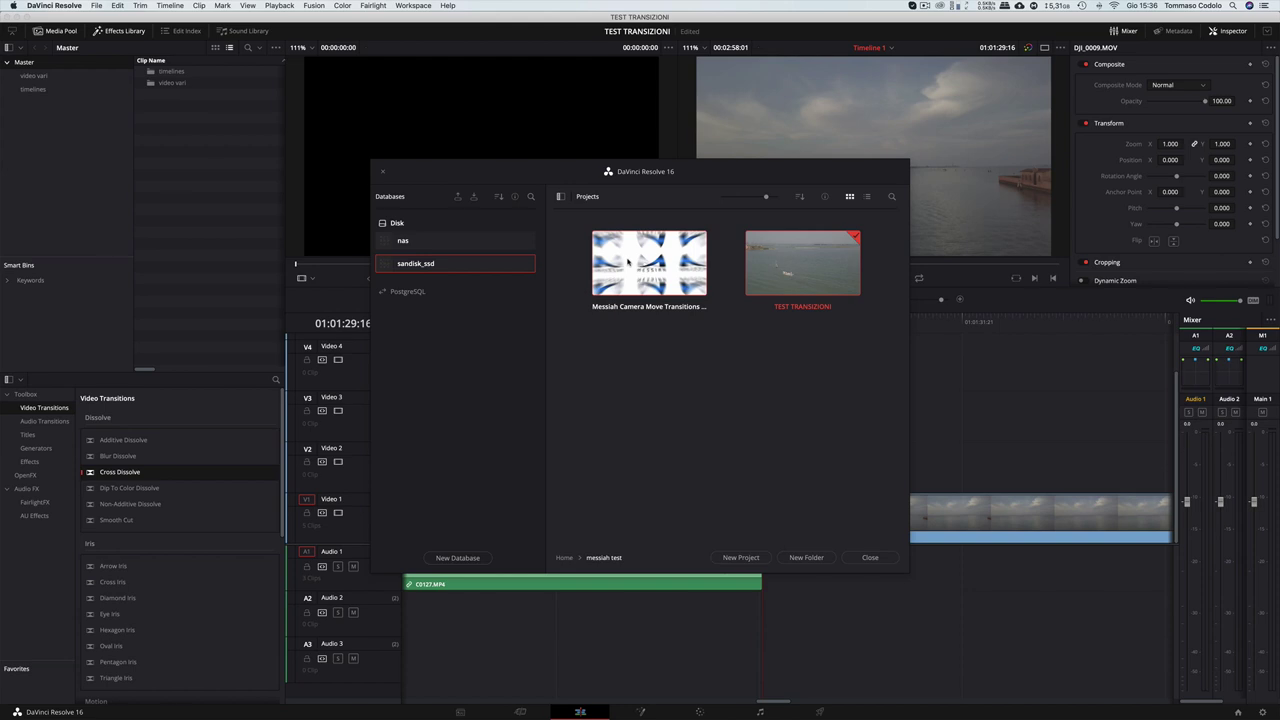
double_click(628, 262)
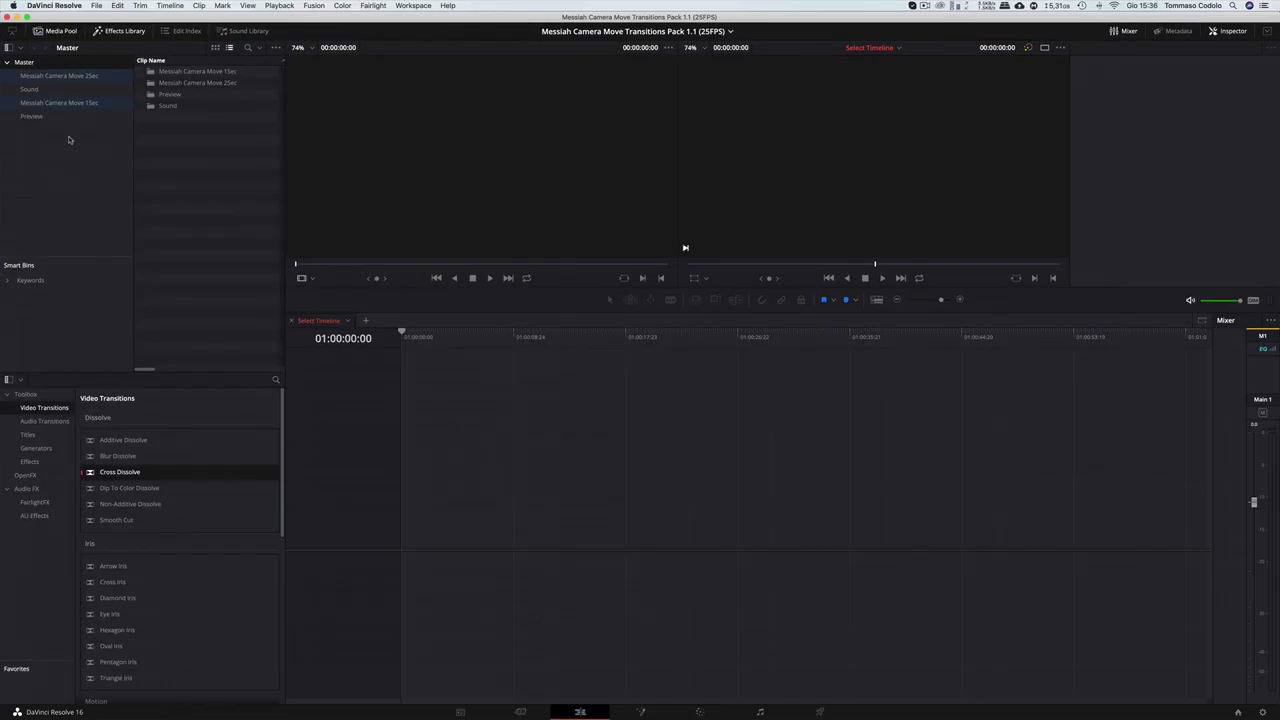
Marquee-select all four bins in the Messiah project's Media Pool.
left_click_drag(193, 129, 142, 61)
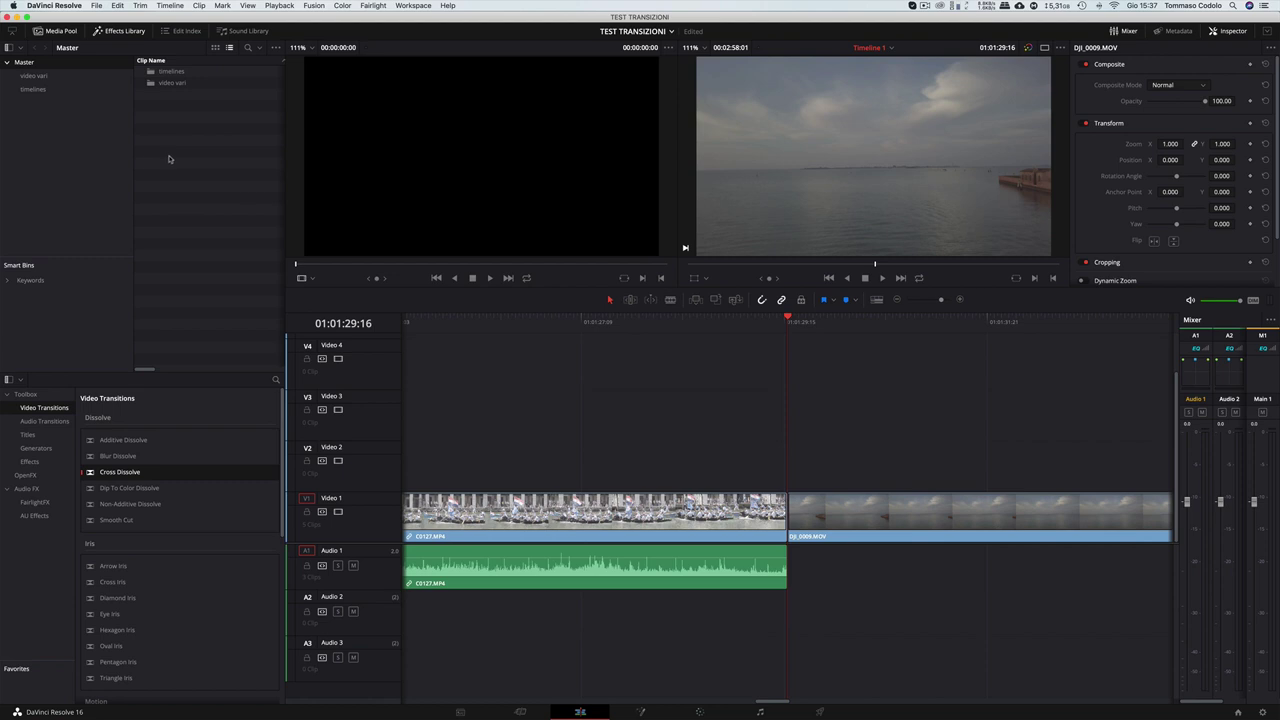
Add a bin under Master, switch to thumbnail view, and check PanFast1Sec in the source viewer.
right_click(59, 150)
left_click(78, 162)
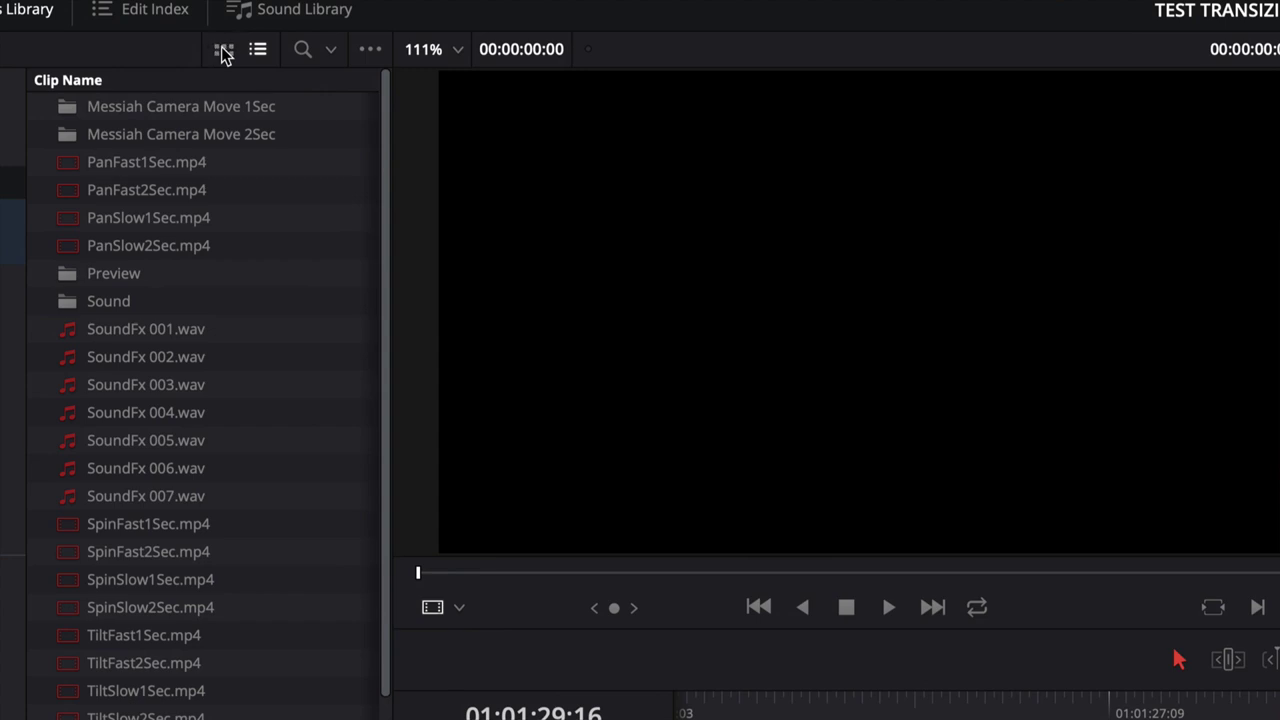
left_click(222, 49)
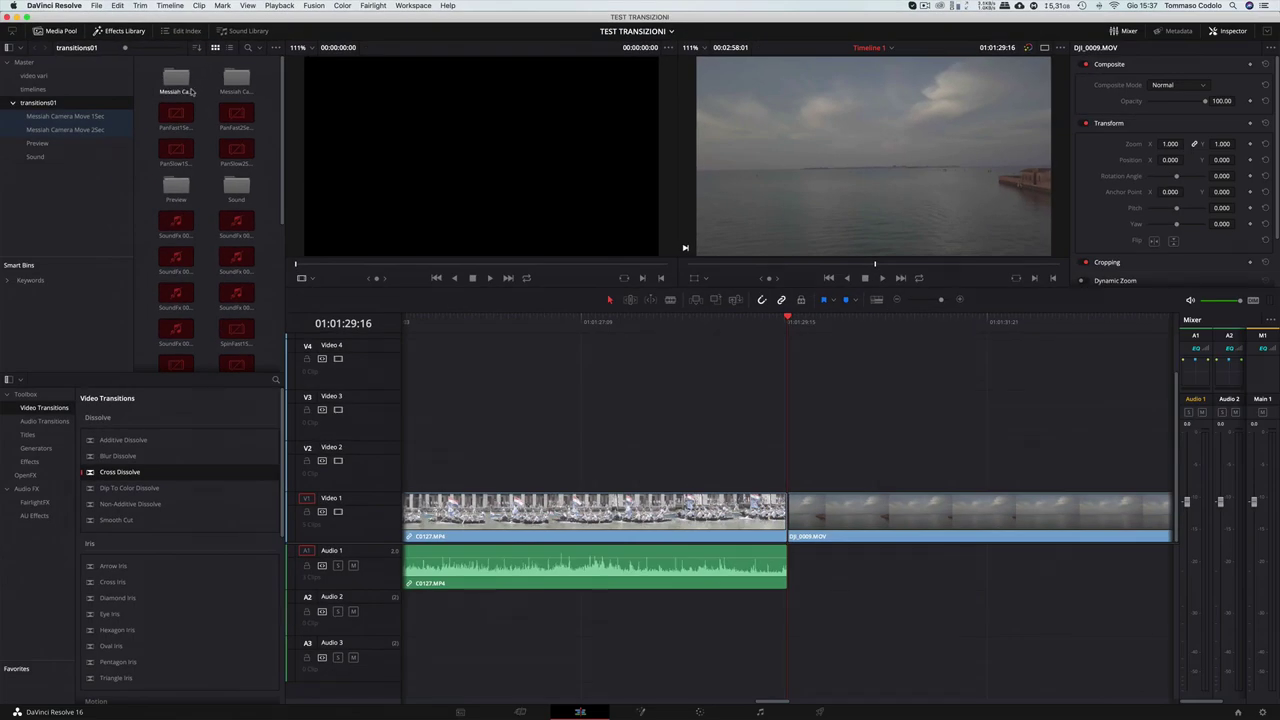
left_click(173, 113)
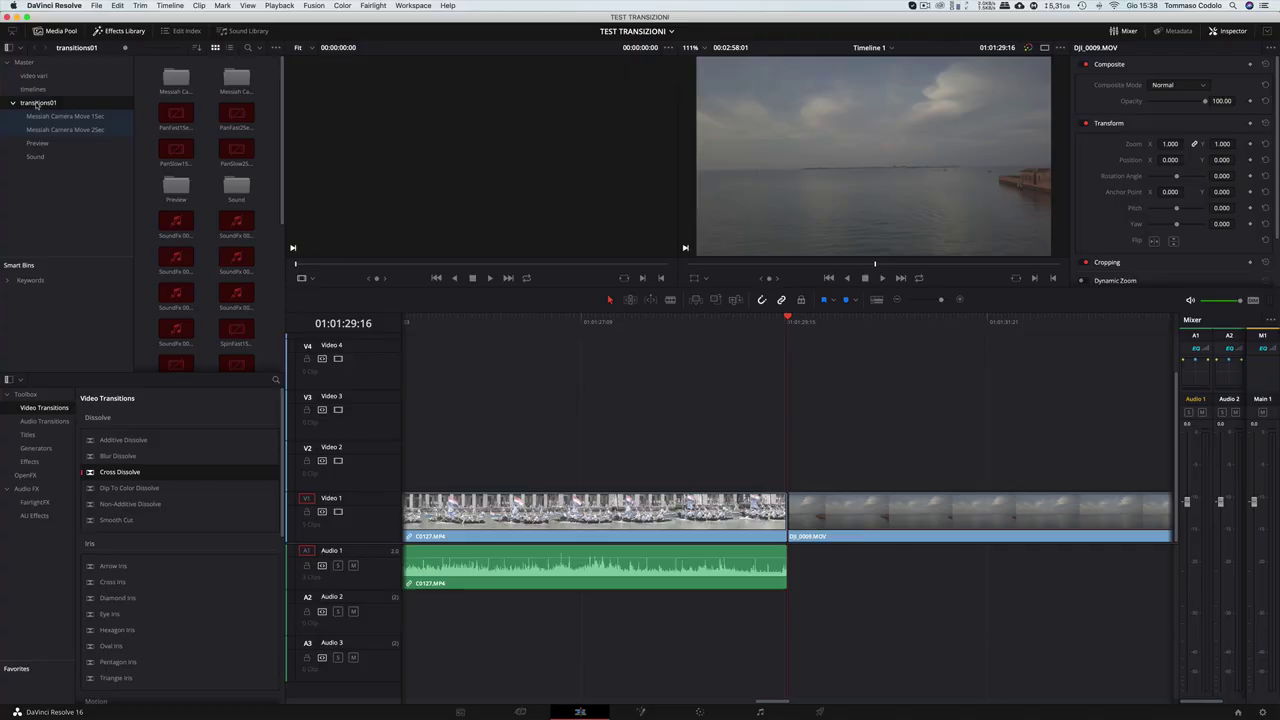
Run Relink Clips for Selected Bin on transitions01, pointing to Download e acquisti > Messiah All 7 Packs 1.3.
right_click(37, 106)
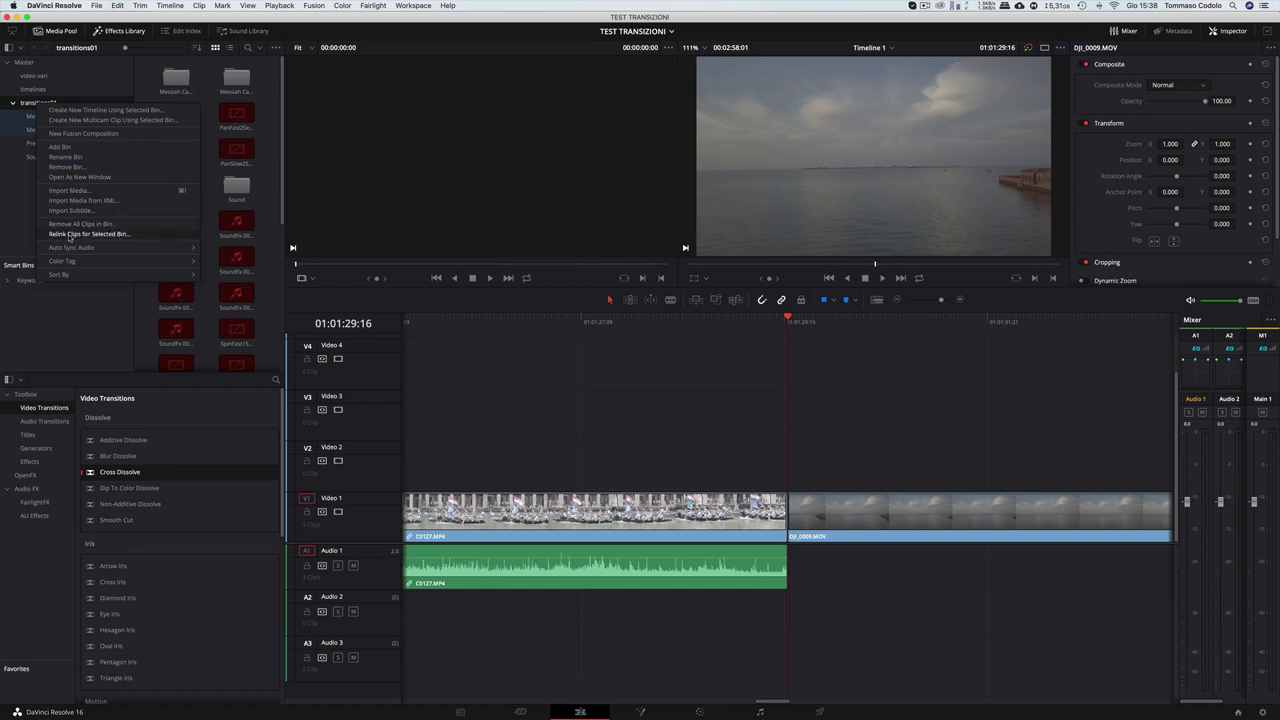
left_click(102, 236)
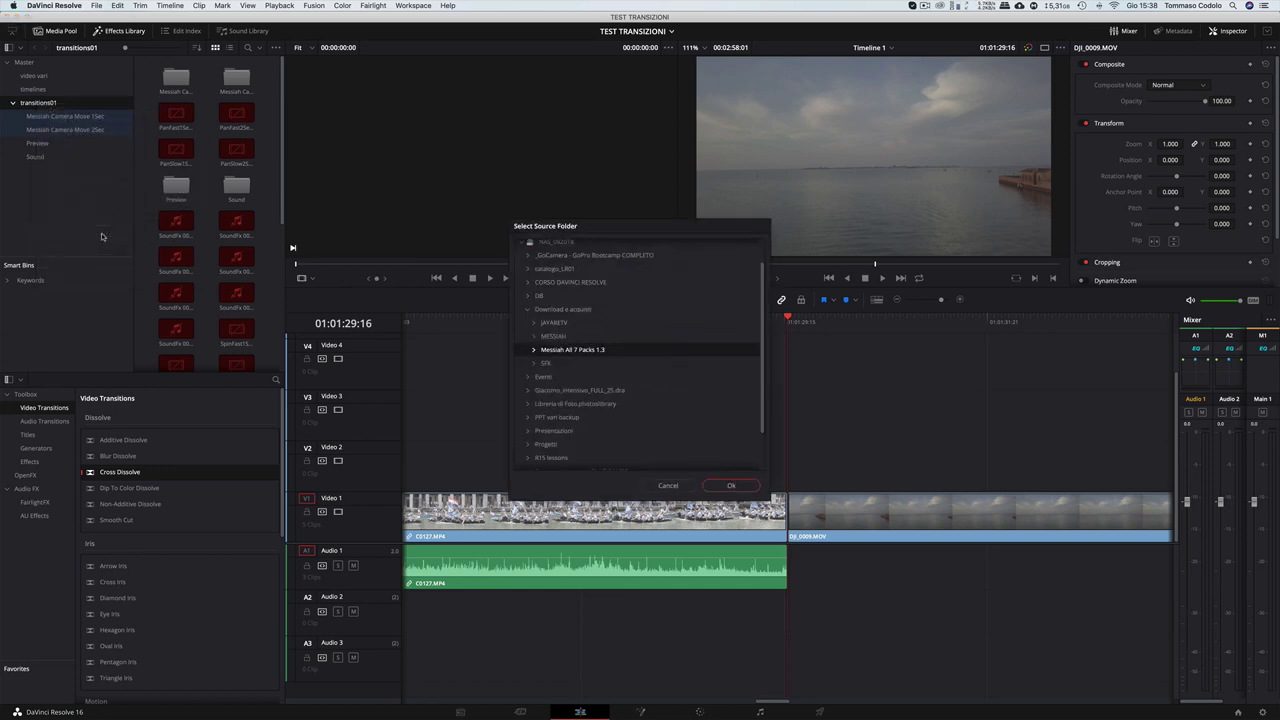
left_click(531, 309)
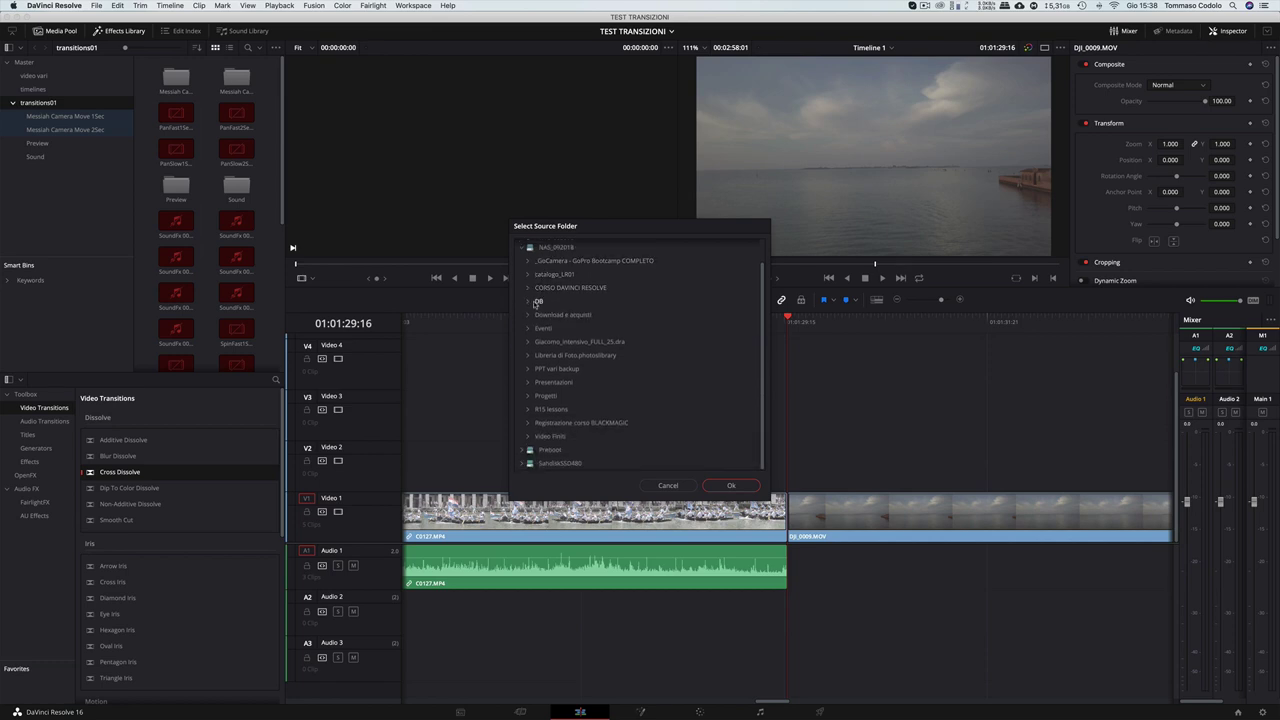
left_click(540, 318)
left_click(528, 315)
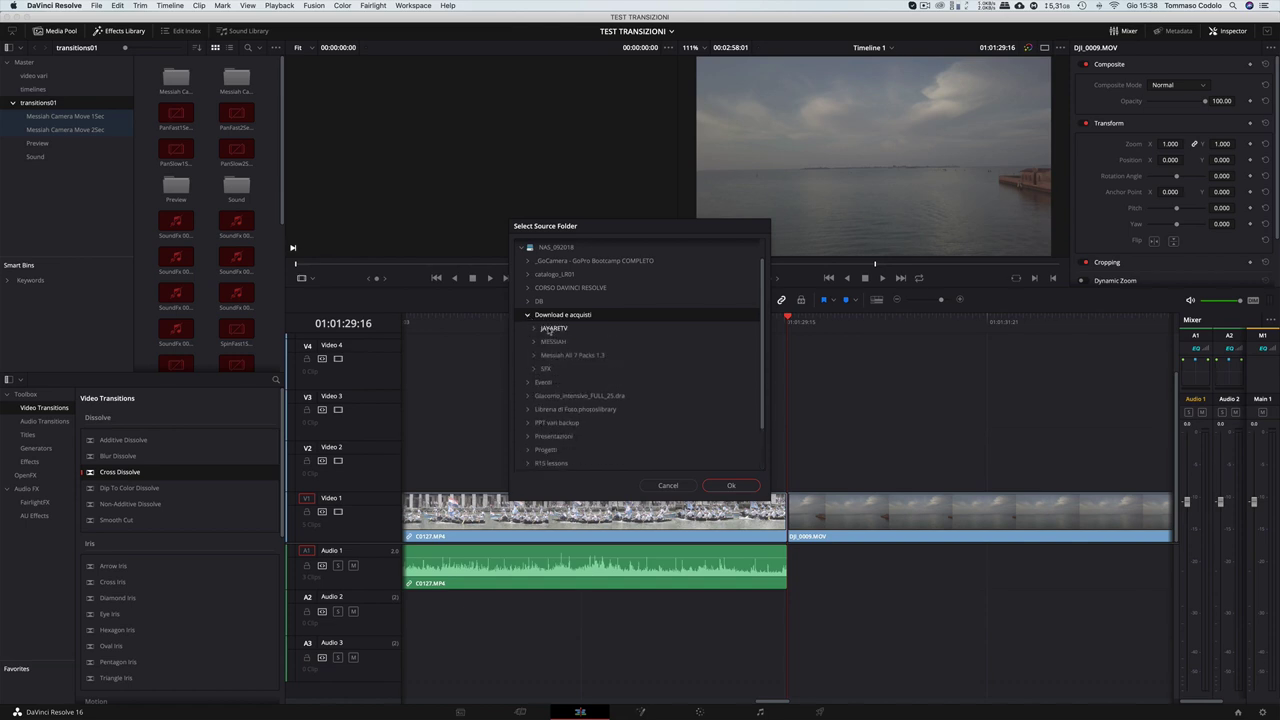
left_click(565, 356)
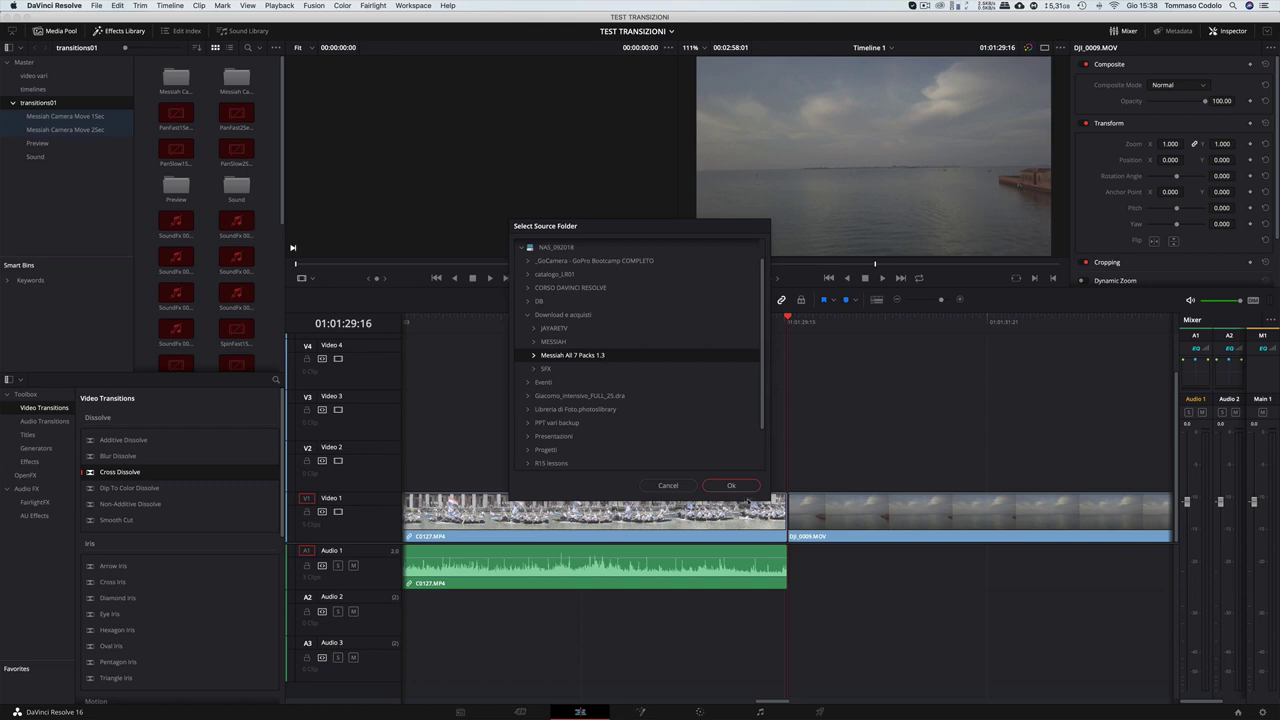
left_click(731, 485)
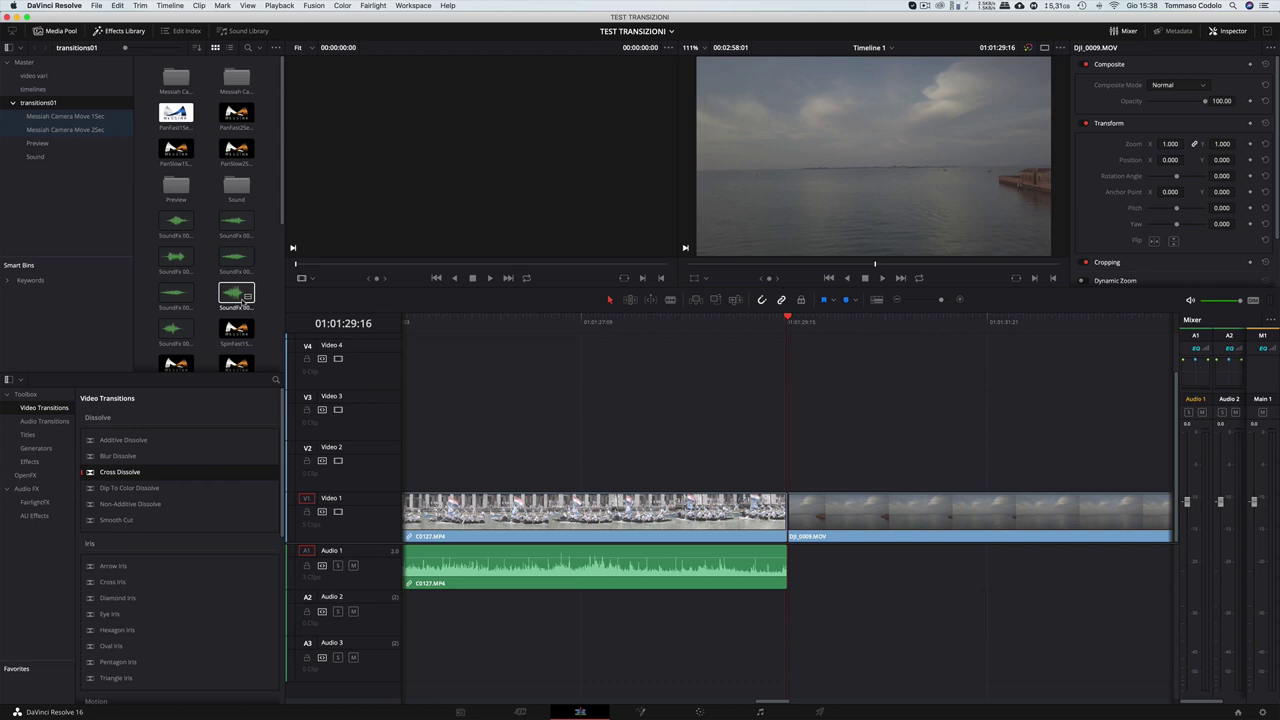
Open the Preview bin to show its Pan, Spin, Tilt and Zoom transition thumbnails.
left_click(38, 144)
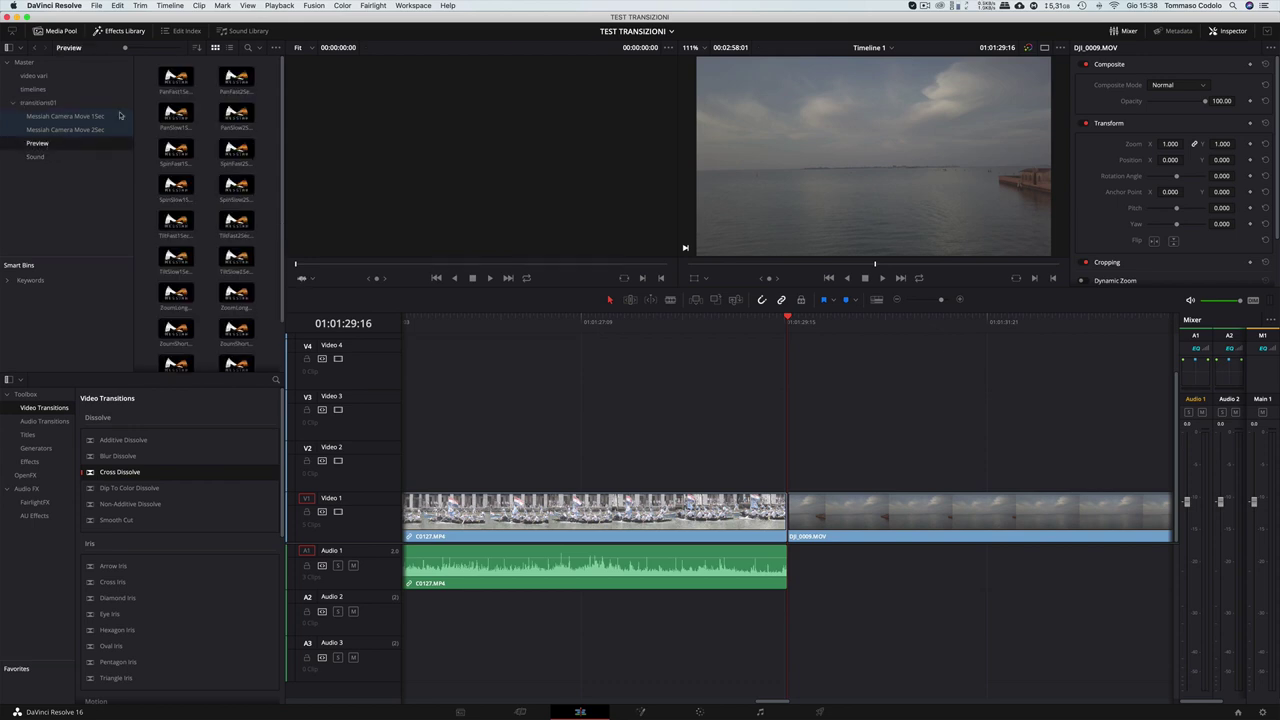
left_click(160, 83)
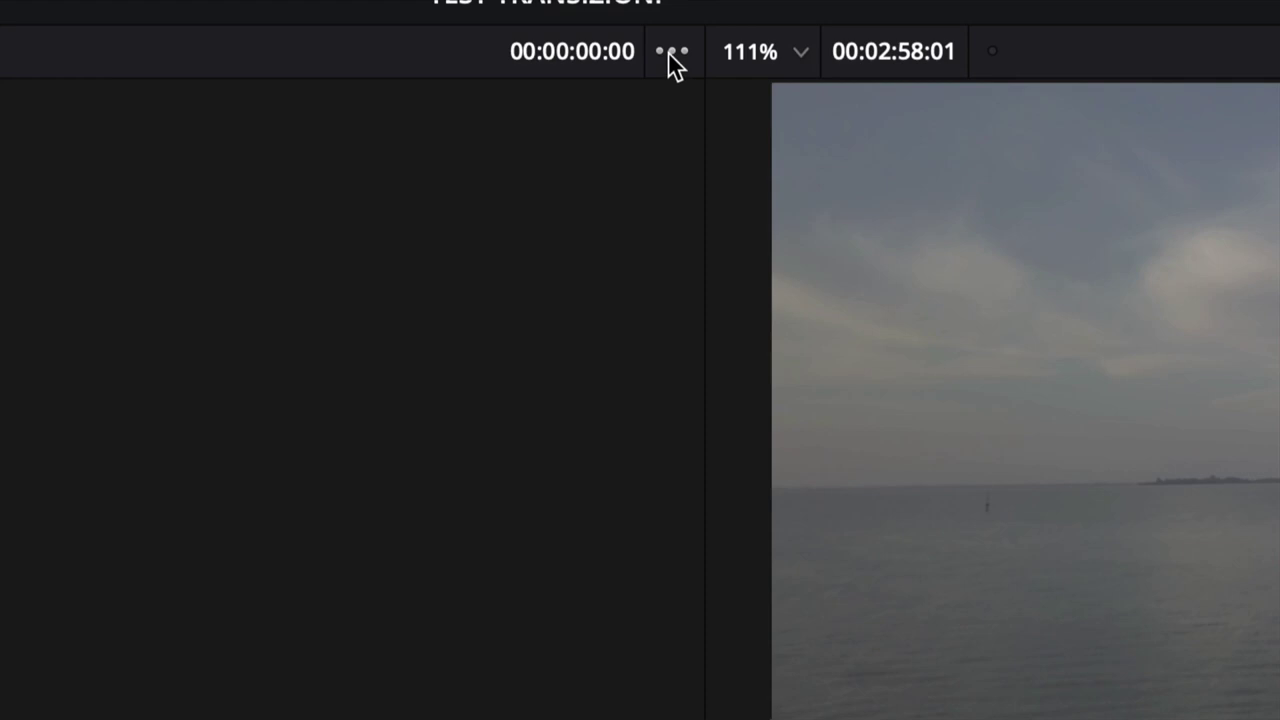
Uncheck Live Media Preview, then preview SpinFast1Sec and SpinFast2Sec, ending on SpinFast1Sec.
left_click(672, 55)
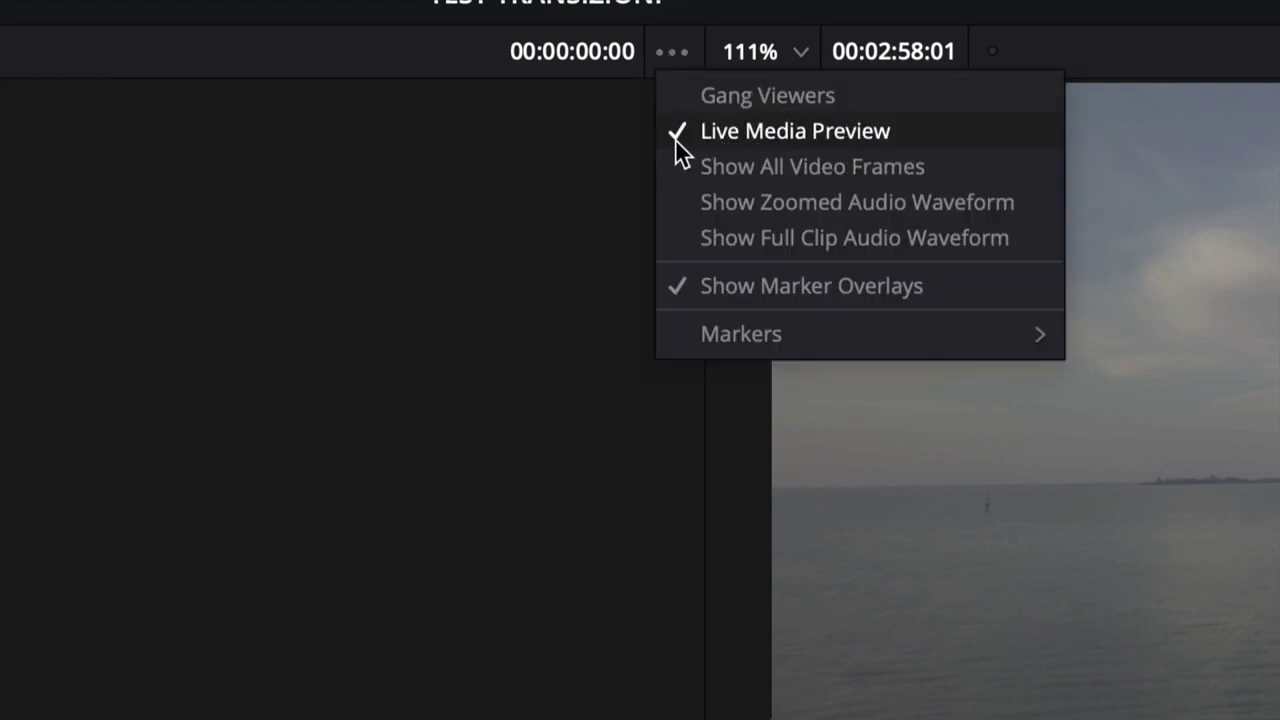
left_click(839, 124)
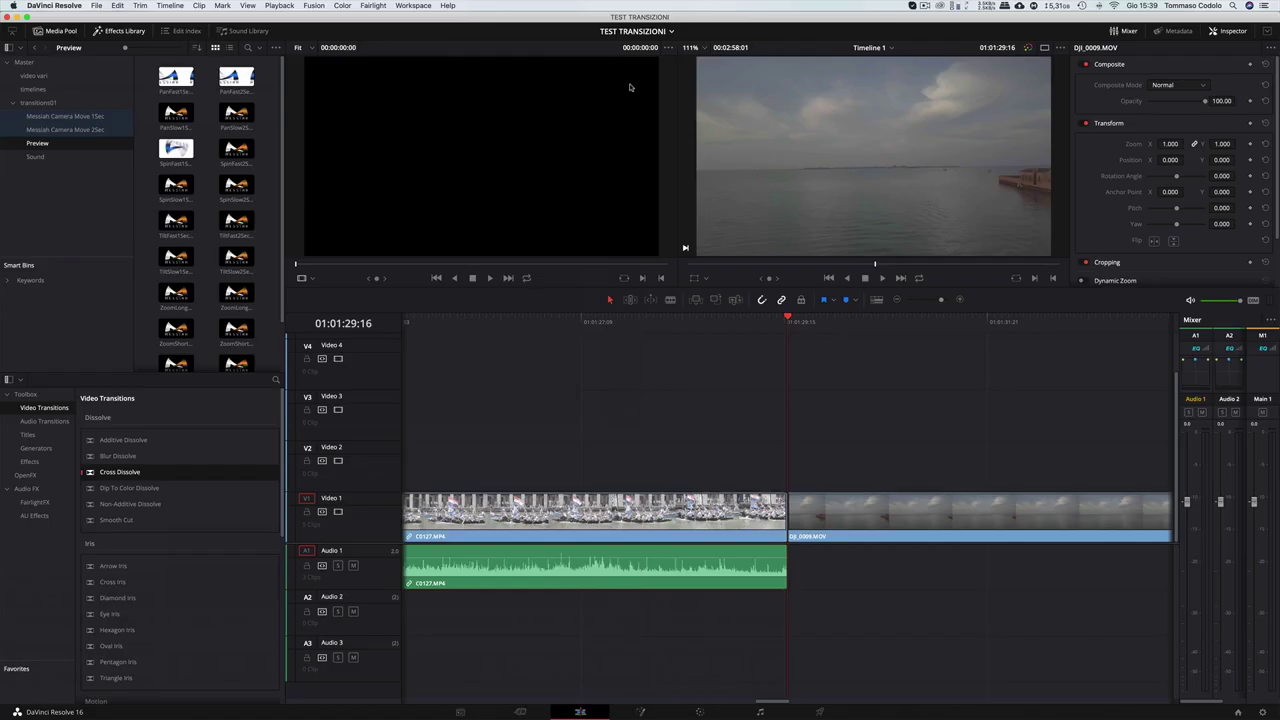
left_click(164, 152)
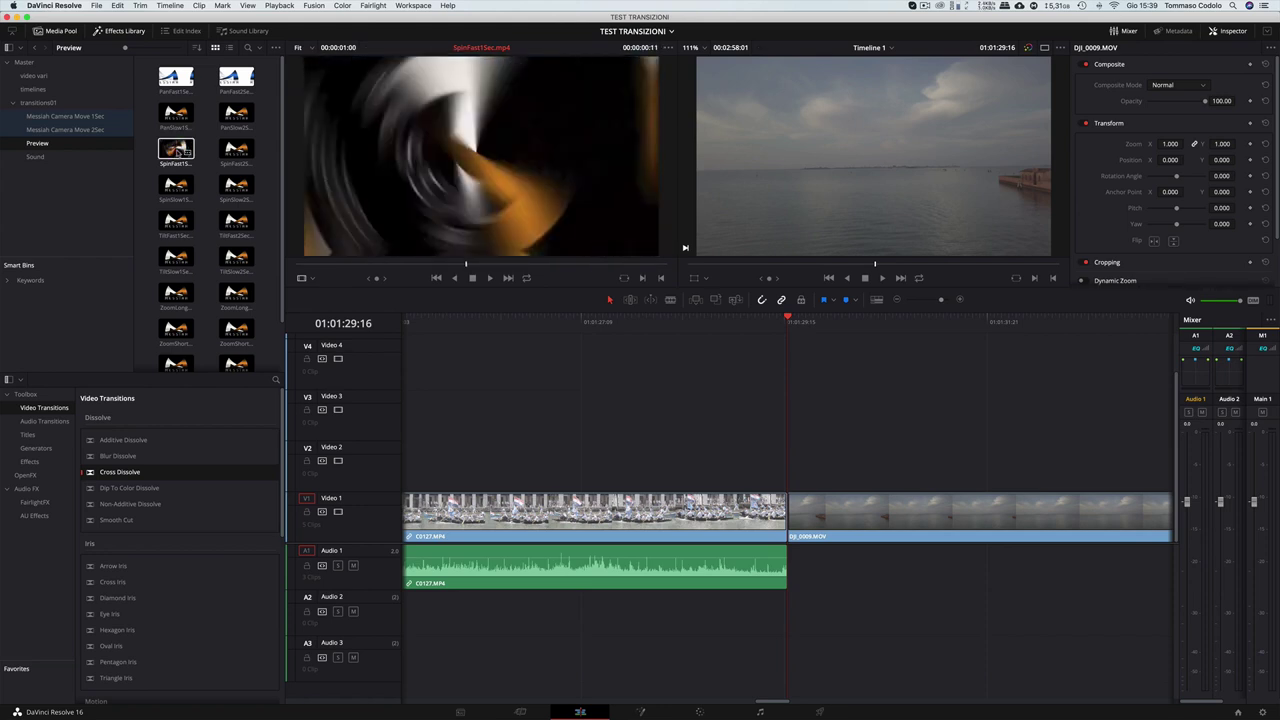
left_click(170, 150)
left_click(236, 150)
left_click(176, 150)
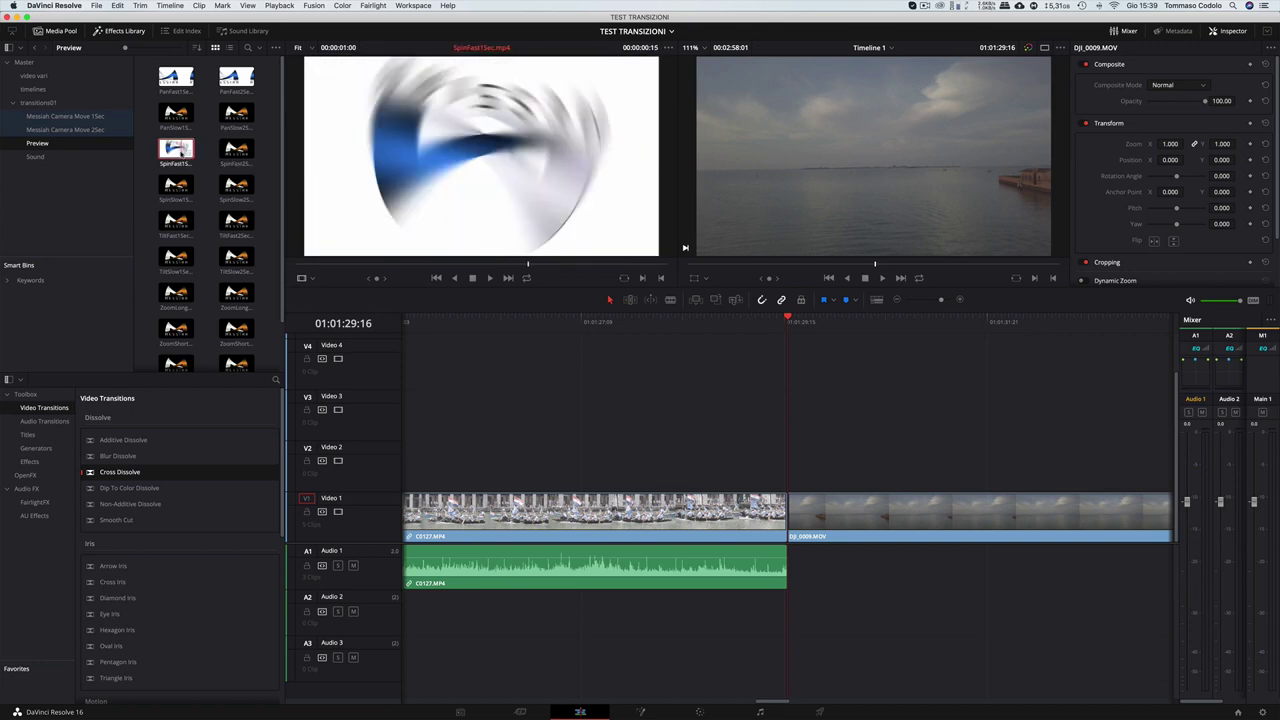
Show the Messiah Camera Move 2Sec bin as a name list and select Camera Spin Fast 2.
left_click(66, 130)
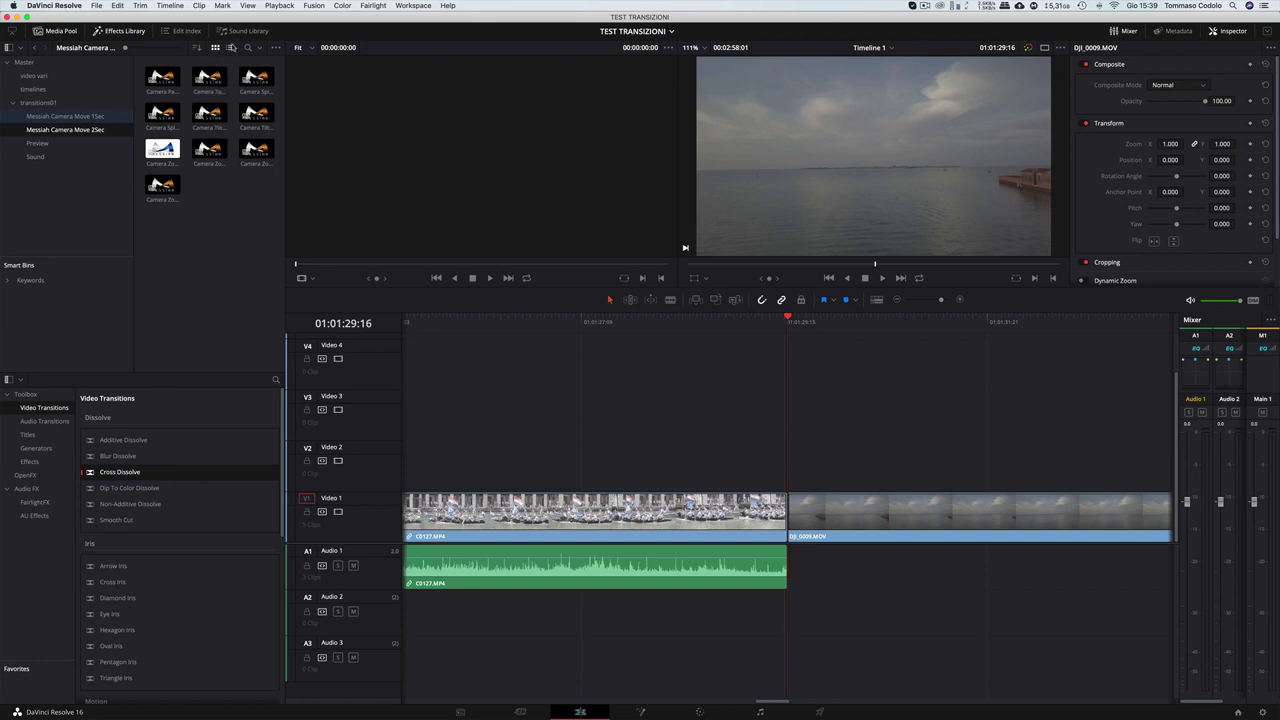
left_click(230, 49)
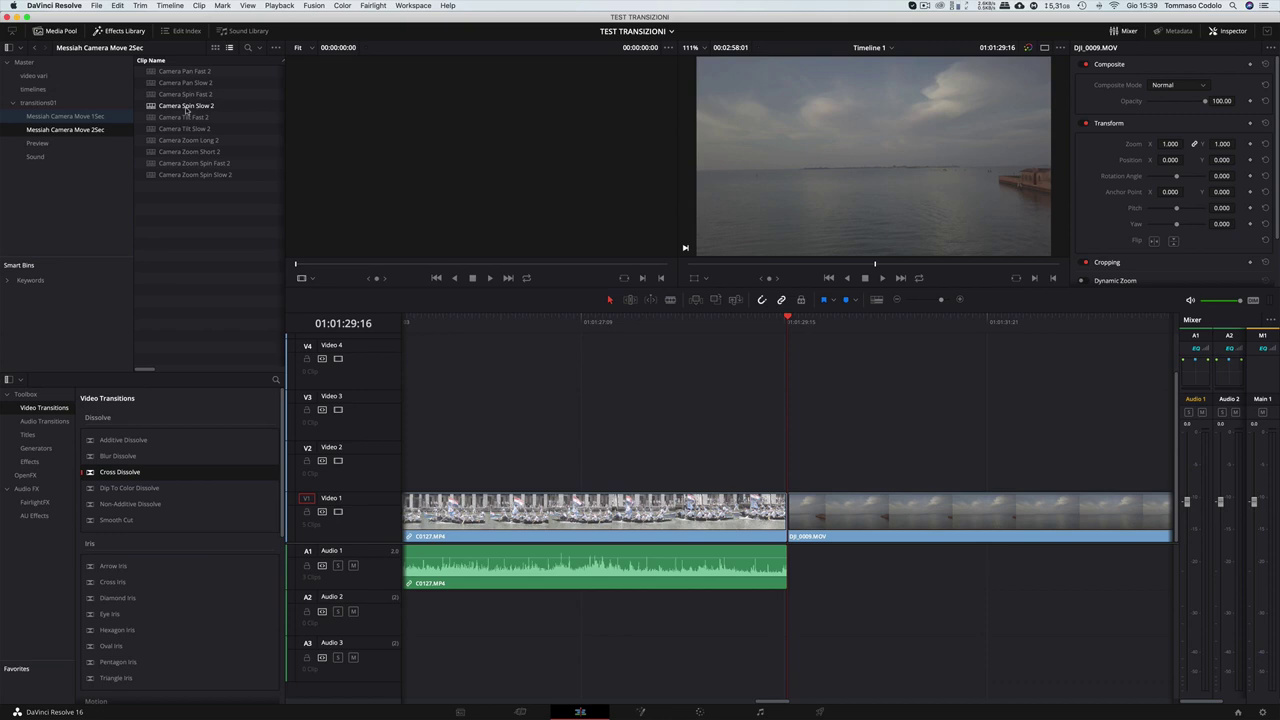
left_click(181, 97)
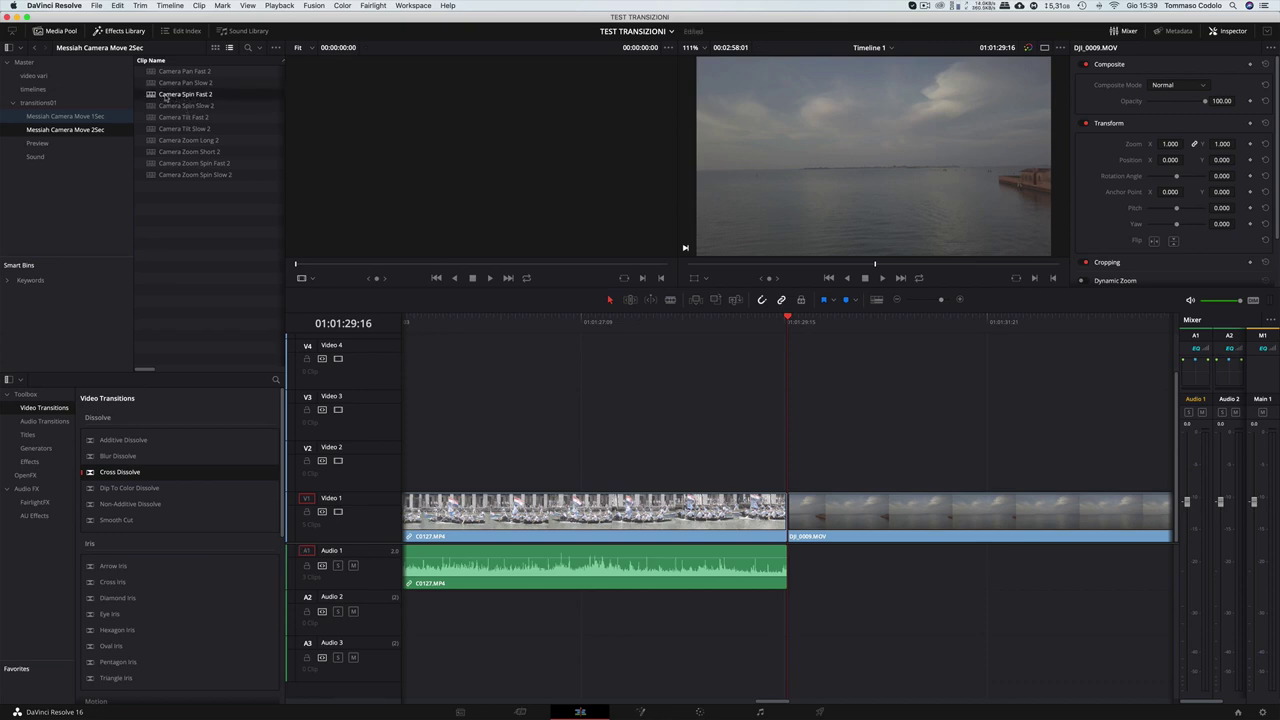
Put Camera Spin Fast 2 on V2/A2 across the C0127.MP4 to DJI_0009.MOV cut and scrub to preview.
left_click_drag(167, 97, 654, 411)
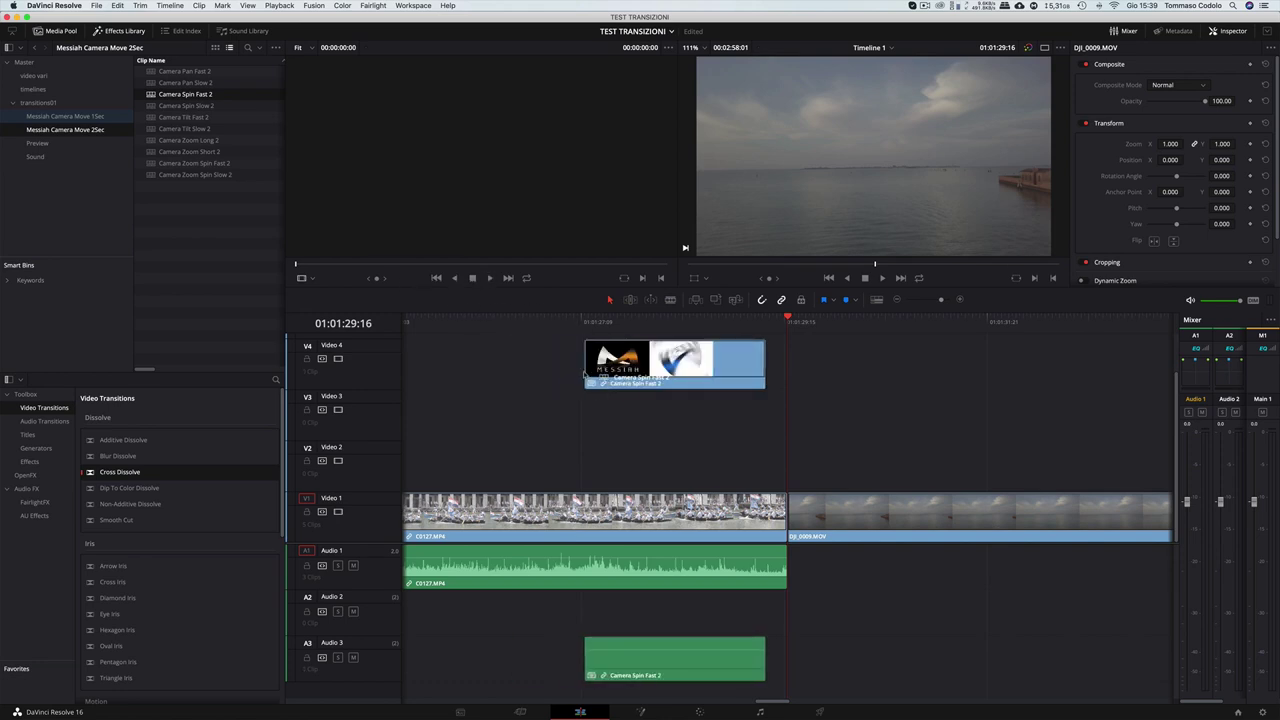
mouse_move(654, 411)
left_mouse_down()
mouse_move(678, 457)
mouse_move(607, 460)
left_mouse_up()
left_click_drag(662, 328, 768, 327)
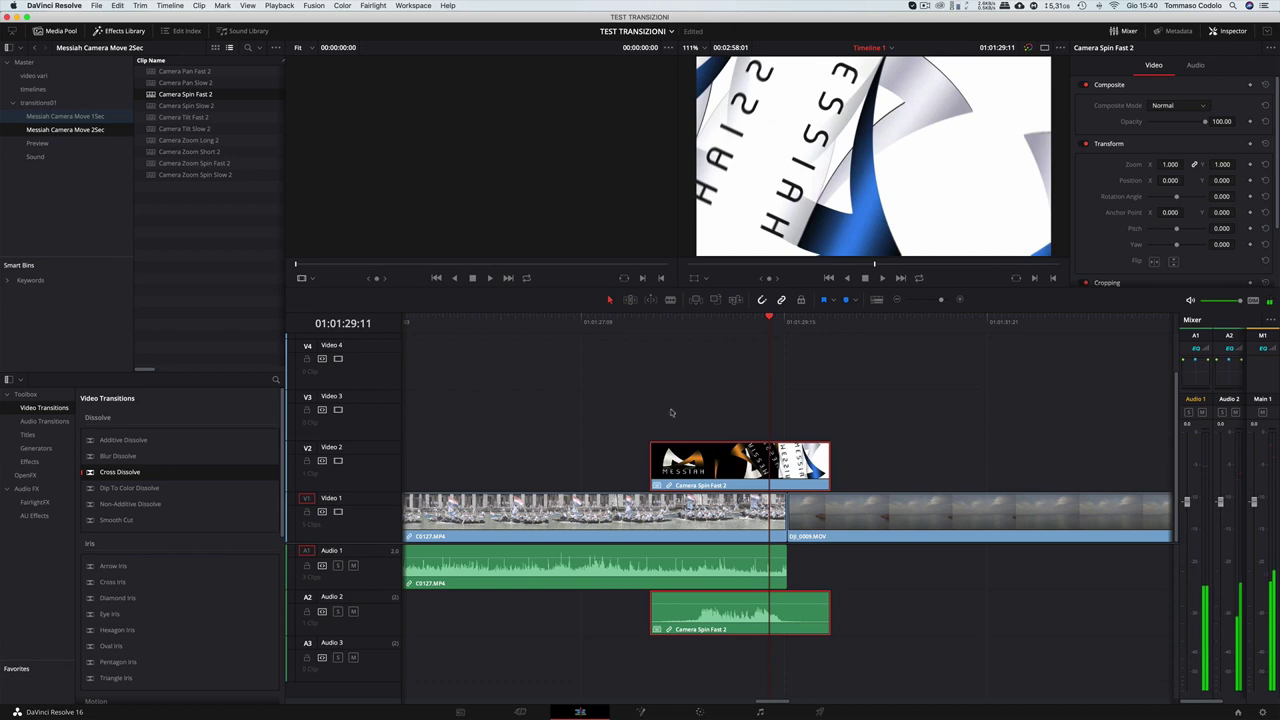
mouse_move(716, 621)
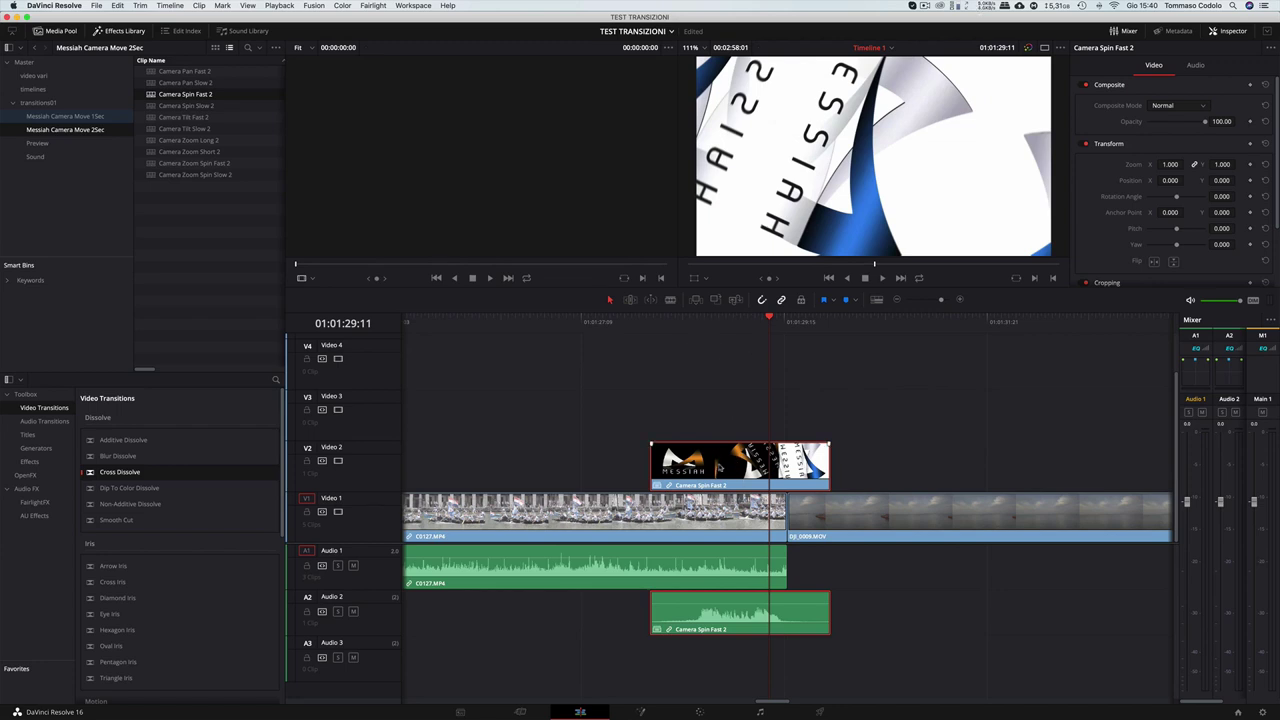
Apply Decompose in Place to the Camera Spin Fast 2 clip on Video 2.
right_click(718, 466)
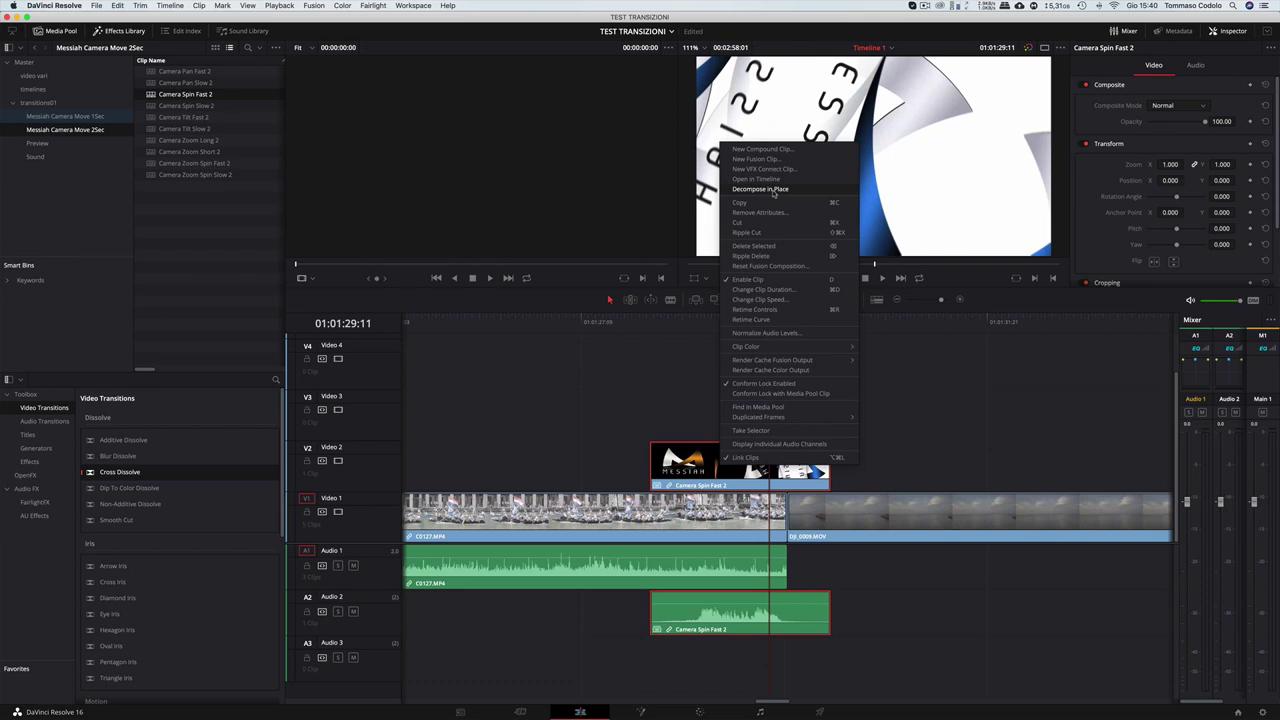
left_click(773, 192)
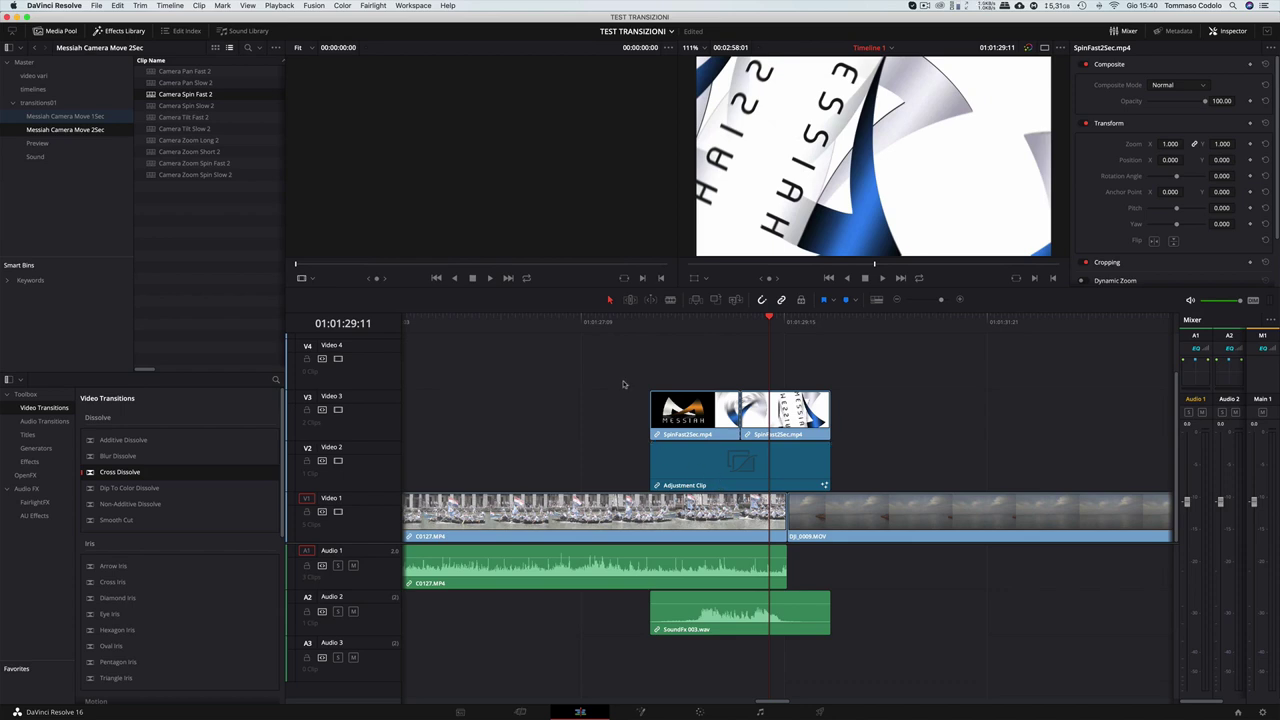
Select all decomposed transition pieces, nudge them later, and mark the cut point with a marker.
left_click_drag(624, 381, 802, 480)
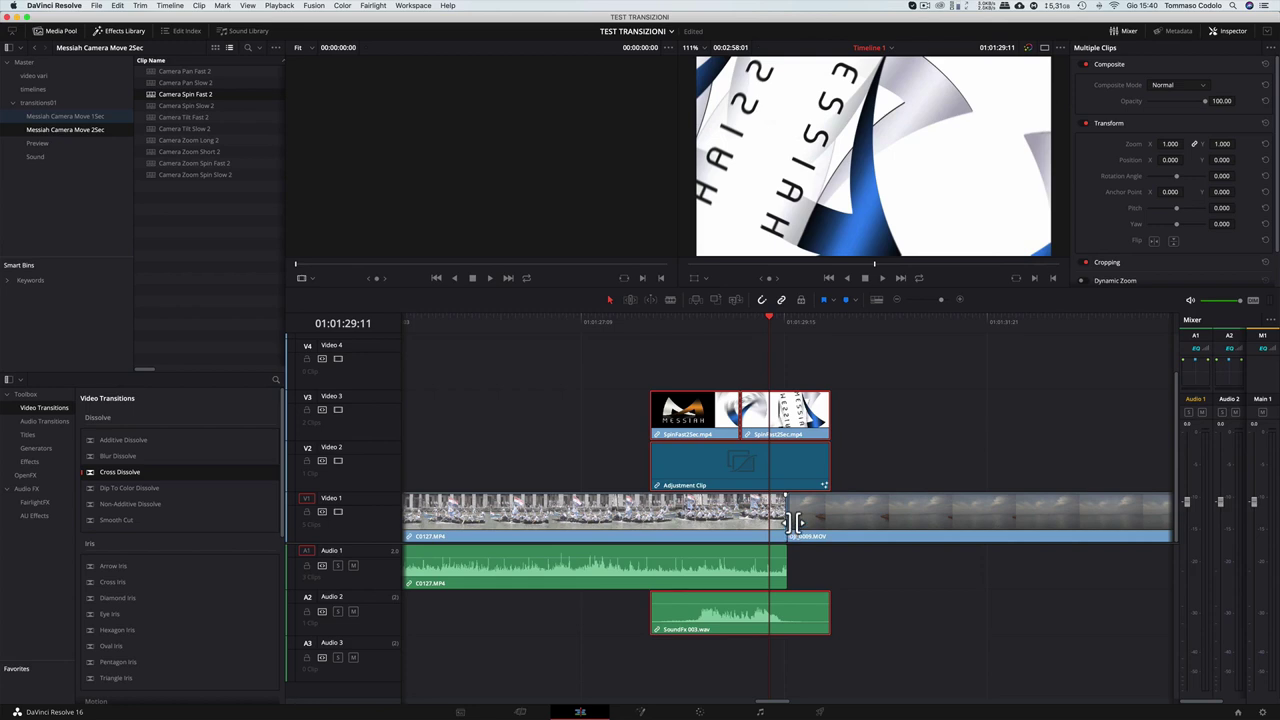
left_click_drag(716, 470, 808, 469)
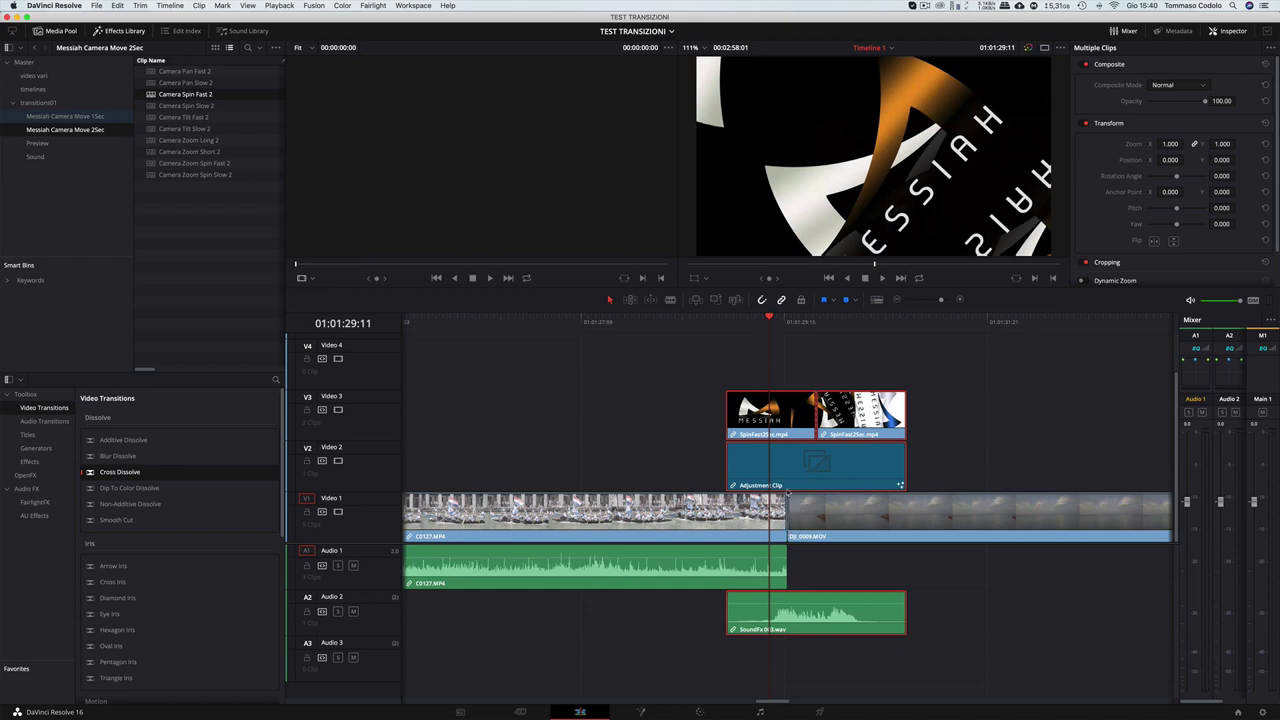
left_click(781, 323)
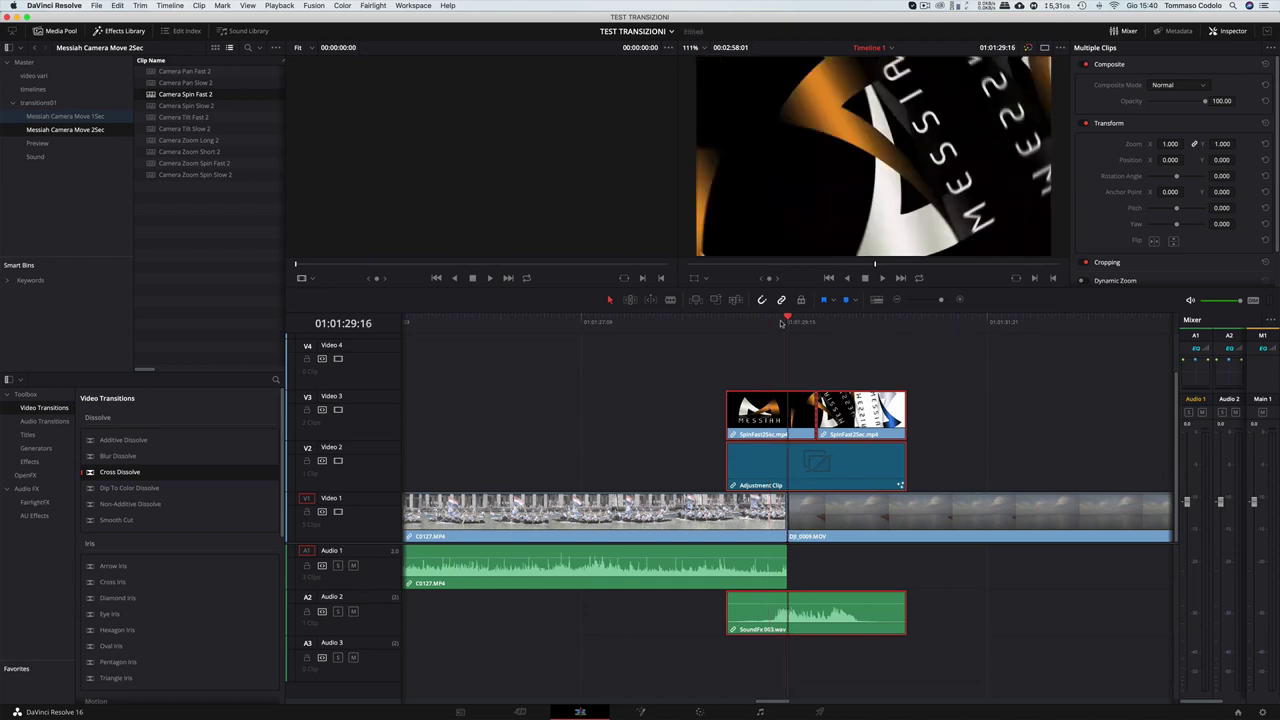
key("m")
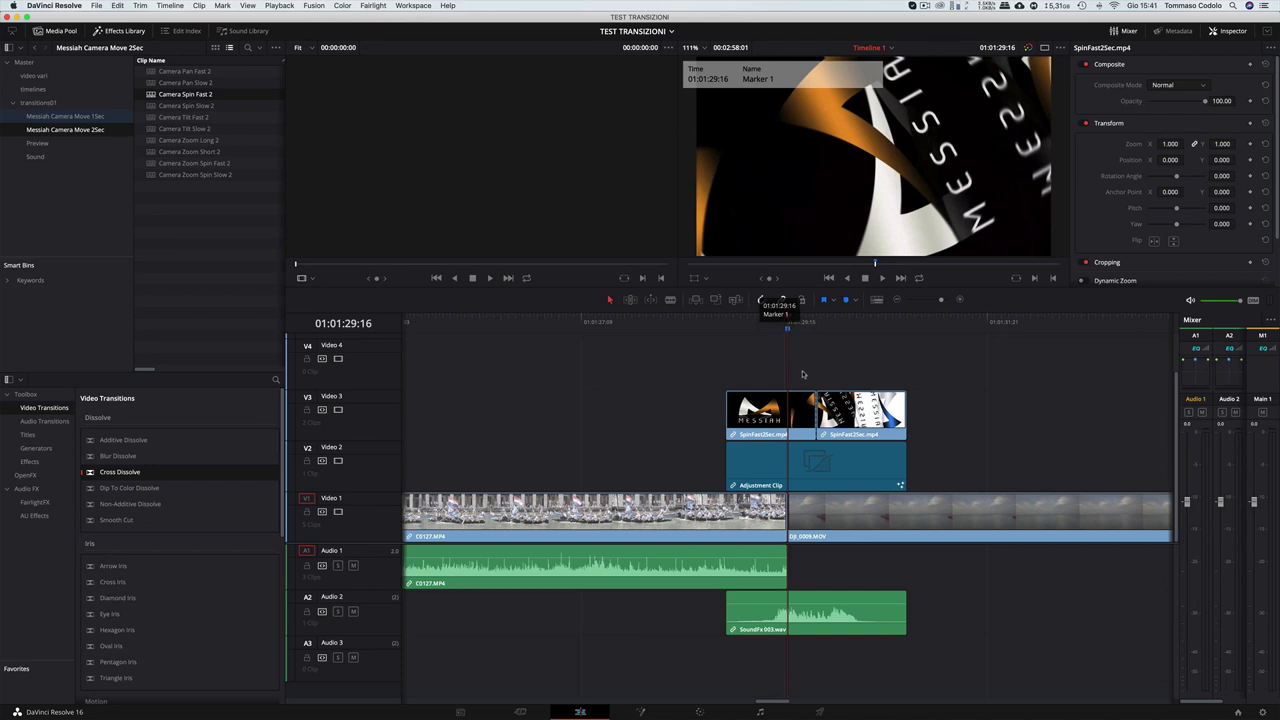
Centre the spin transition clips on the marked cut, then select both SpinFast clips on V3.
mouse_move(802, 375)
left_mouse_down()
mouse_move(820, 470)
mouse_move(783, 470)
left_mouse_up()
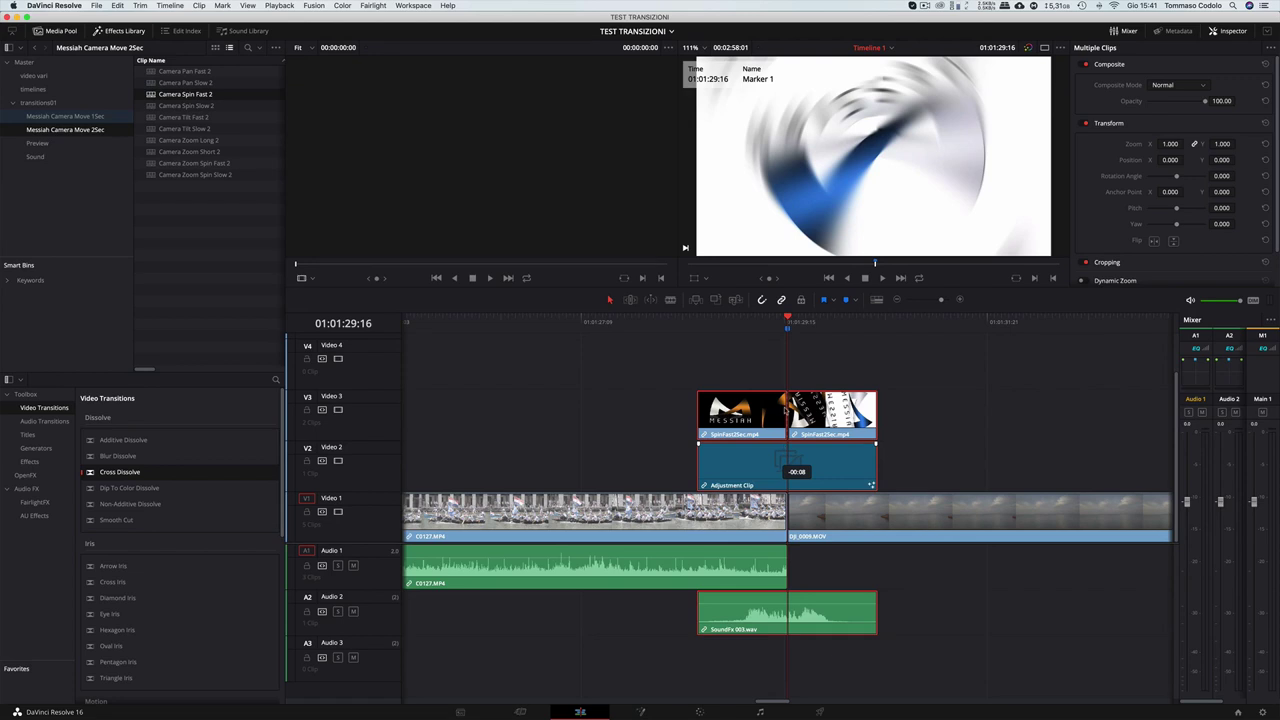
left_click(787, 330)
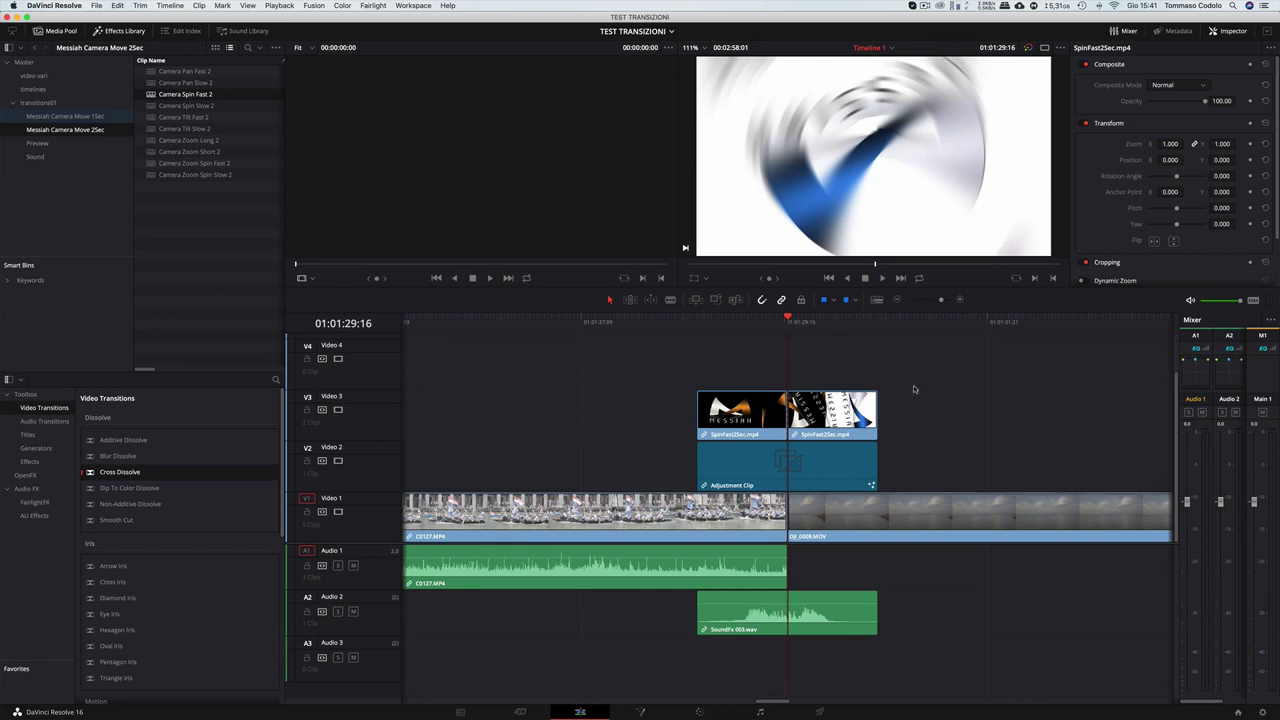
left_click_drag(913, 389, 659, 420)
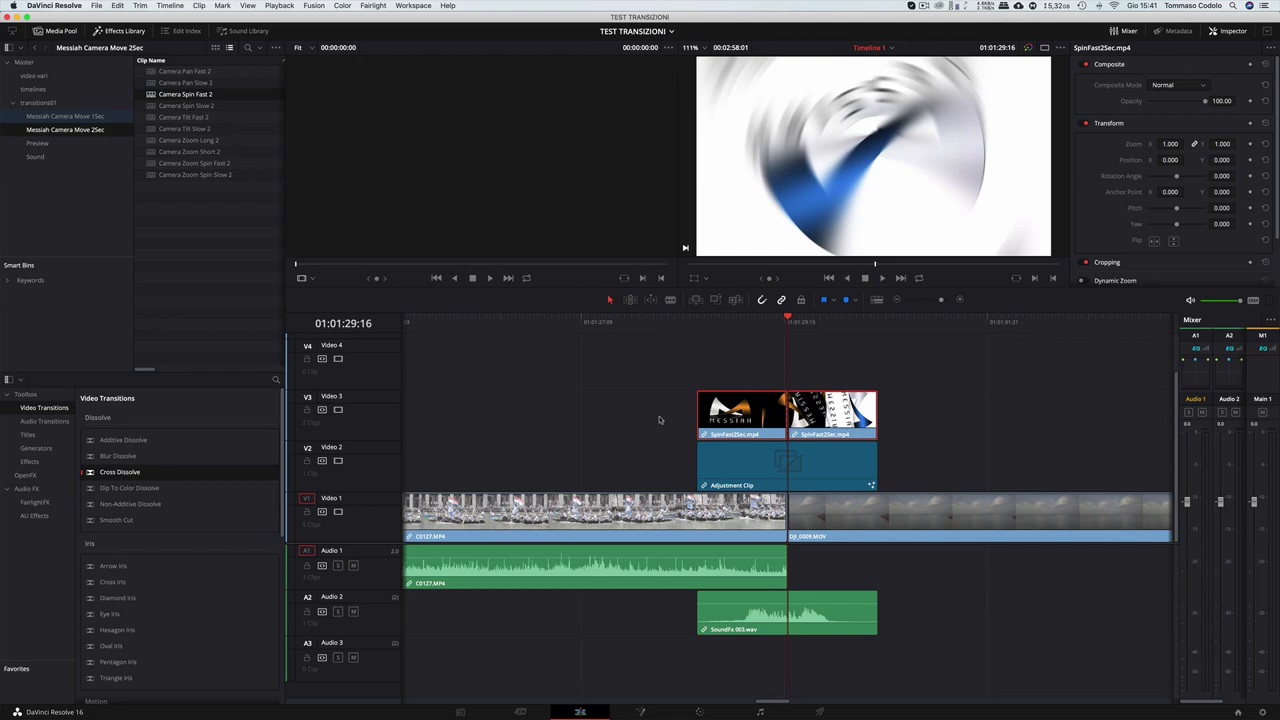
Delete the two V3 SpinFast clips, then play and scrub through the cut to review the spin.
key("Delete")
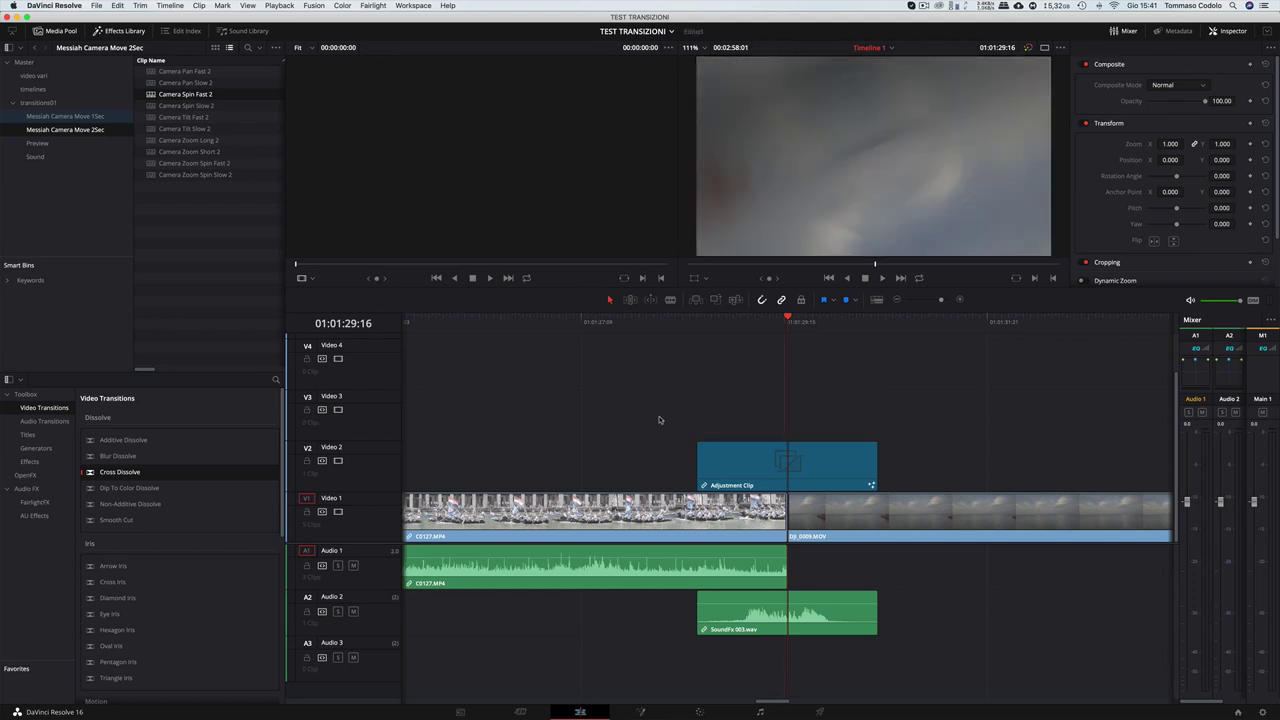
left_click(703, 319)
key("space")
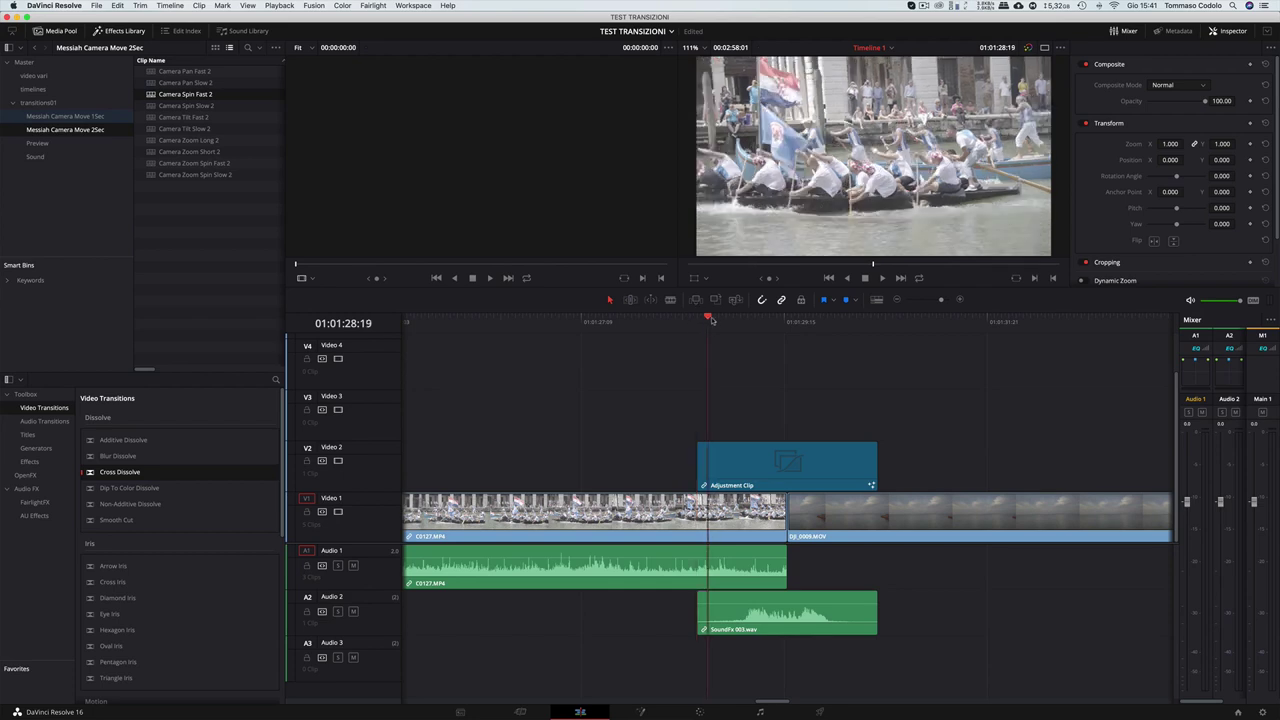
left_click_drag(803, 325, 876, 331)
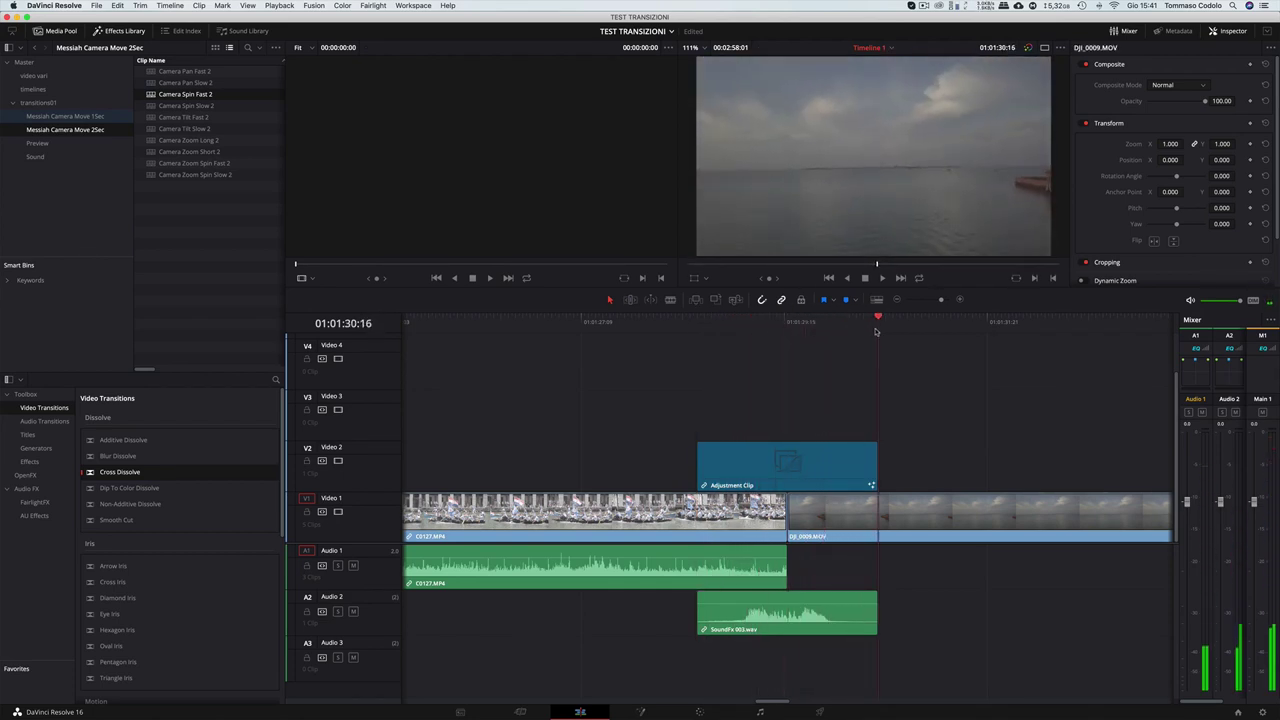
left_click_drag(698, 321, 877, 331)
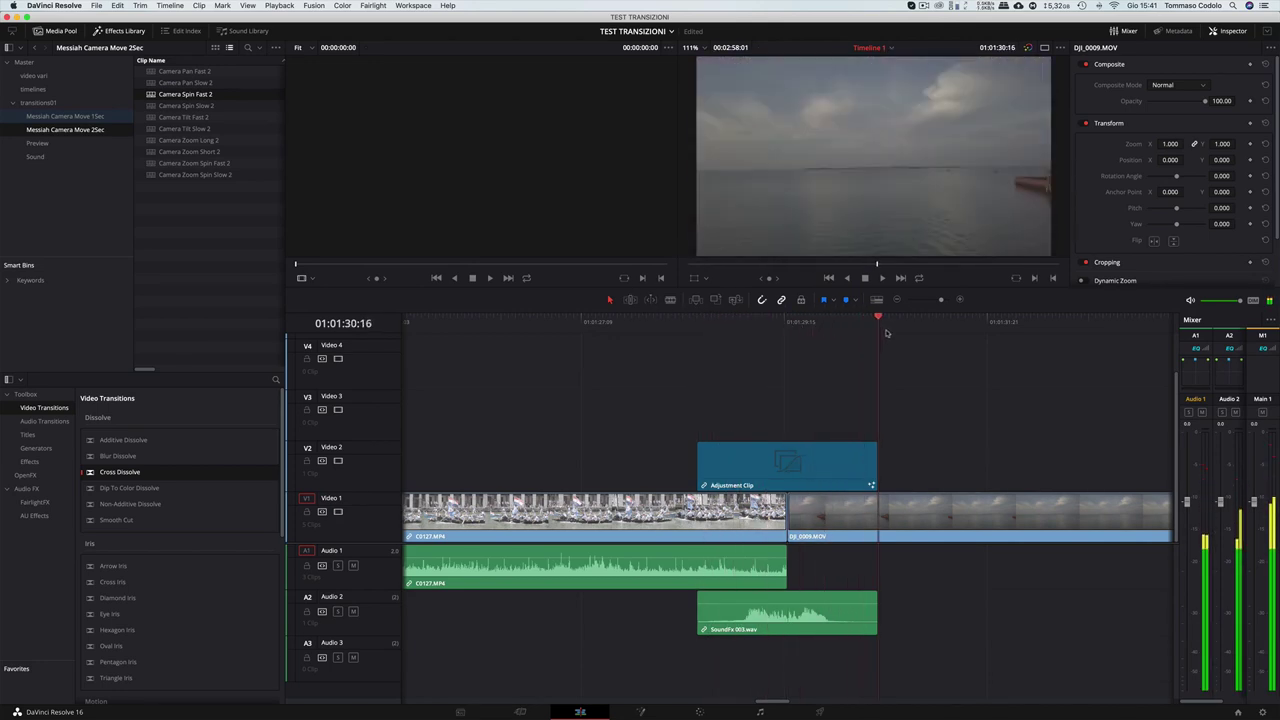
left_click(756, 484)
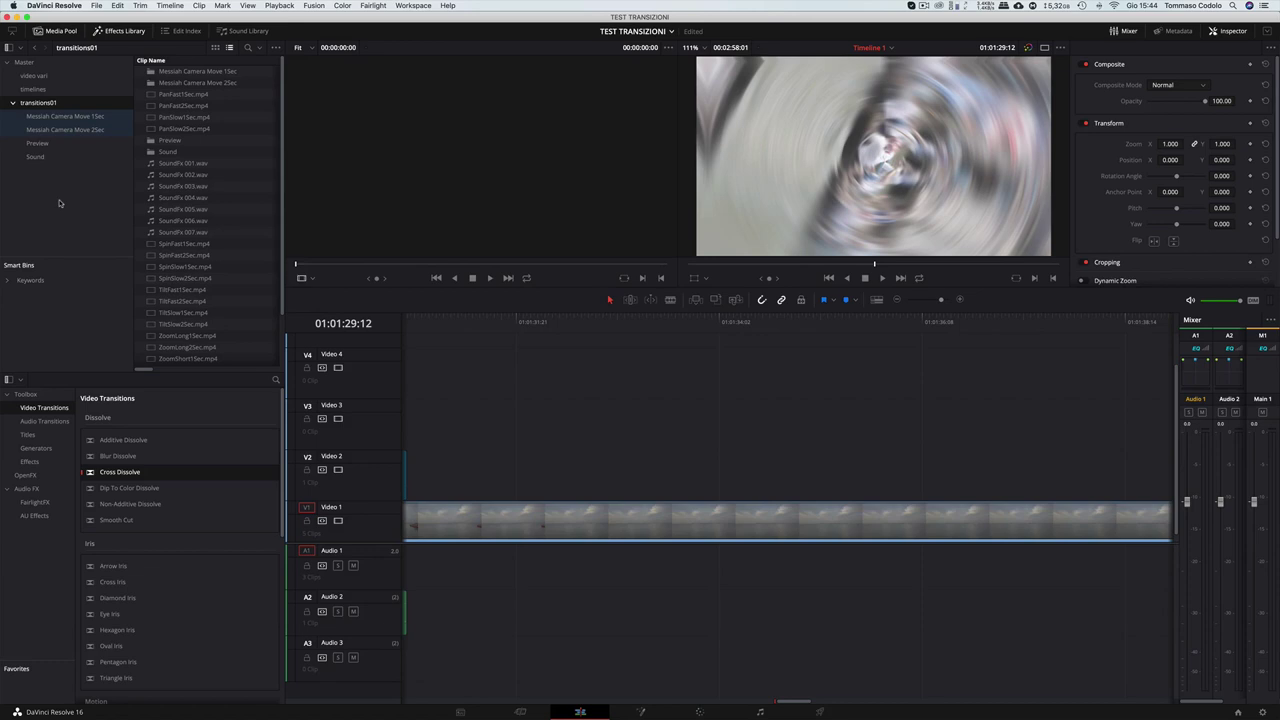
Import the Title Pack Divider 25FPS project from the Messiah Divider Title Pack 1.3 folder.
left_click(1238, 712)
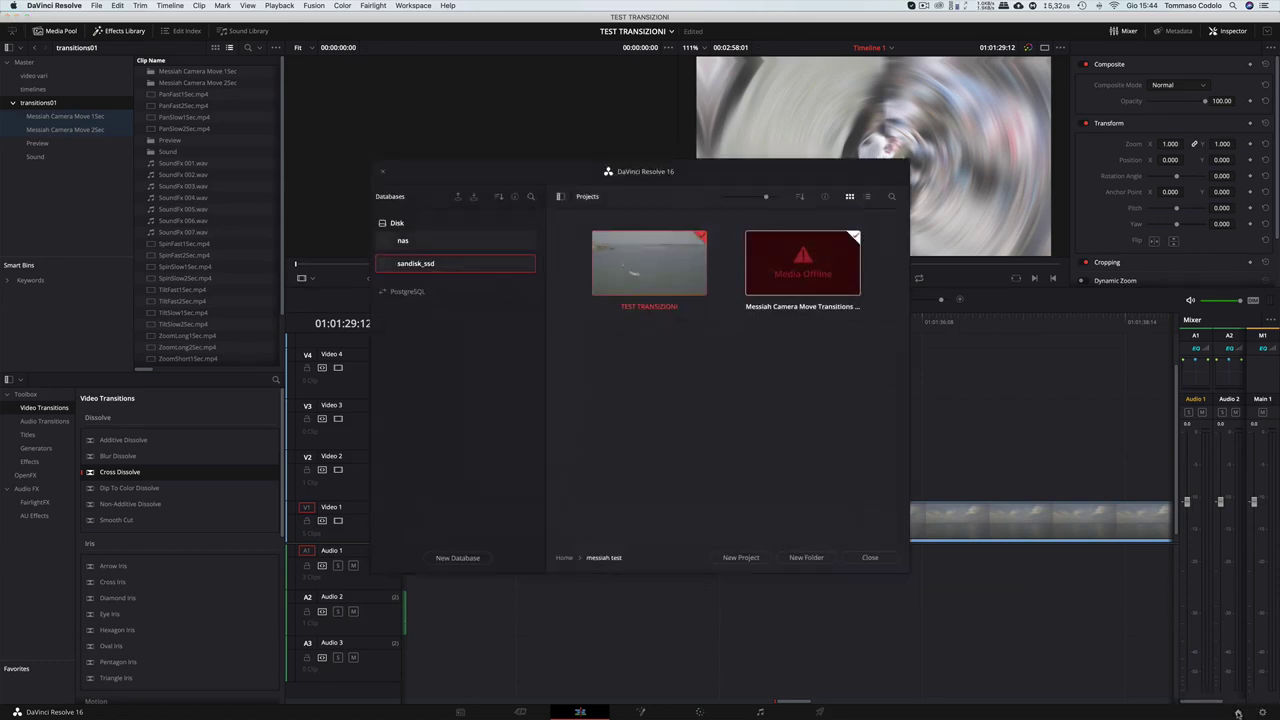
right_click(785, 391)
left_click(829, 420)
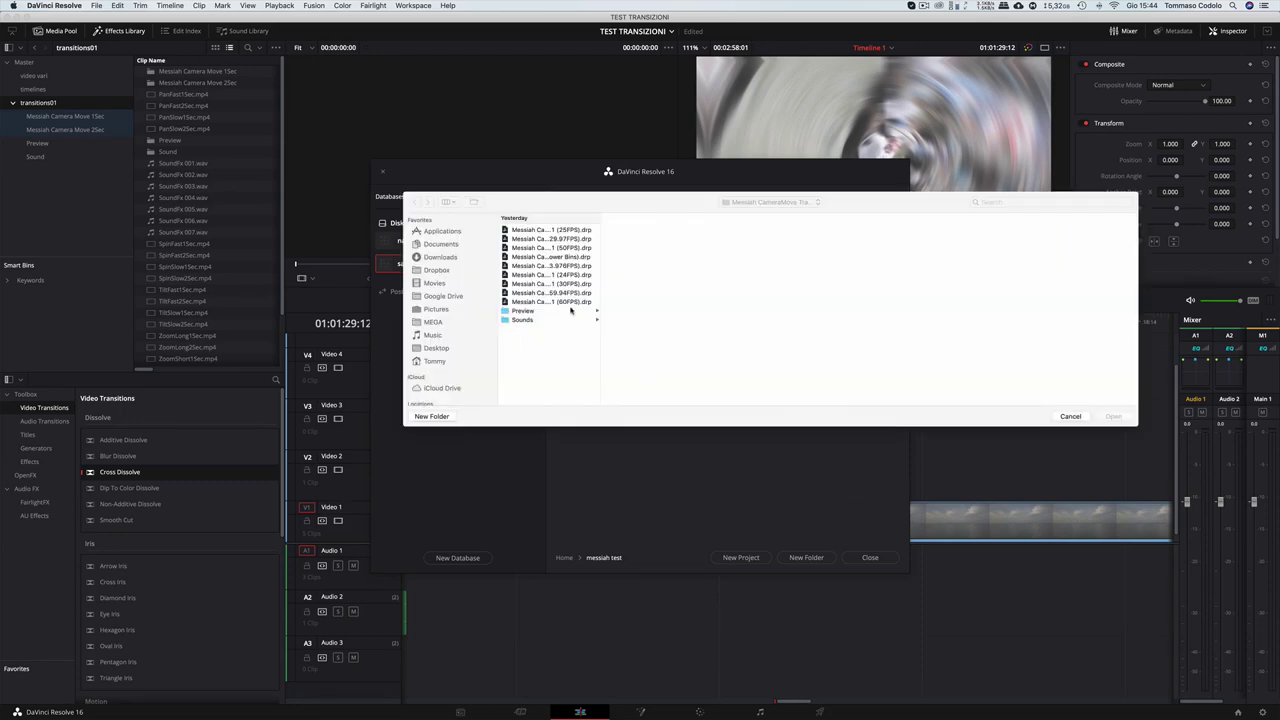
left_click(755, 201)
left_click(762, 213)
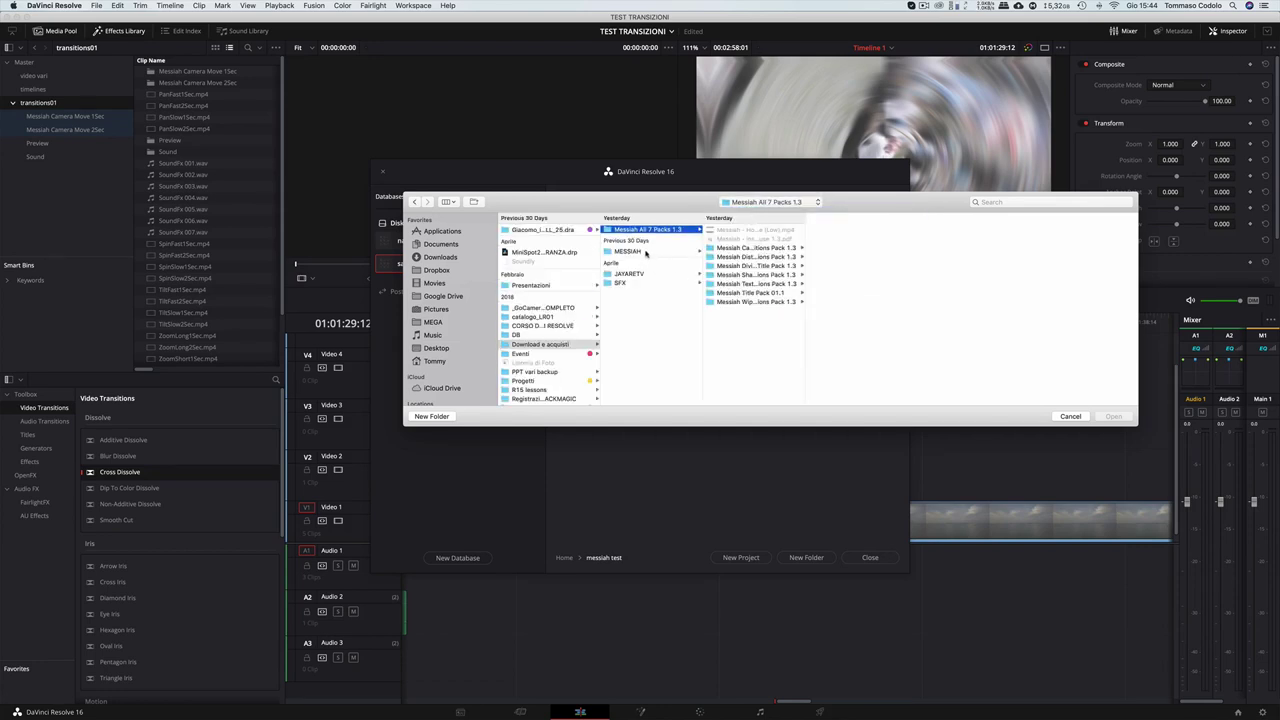
double_click(804, 253)
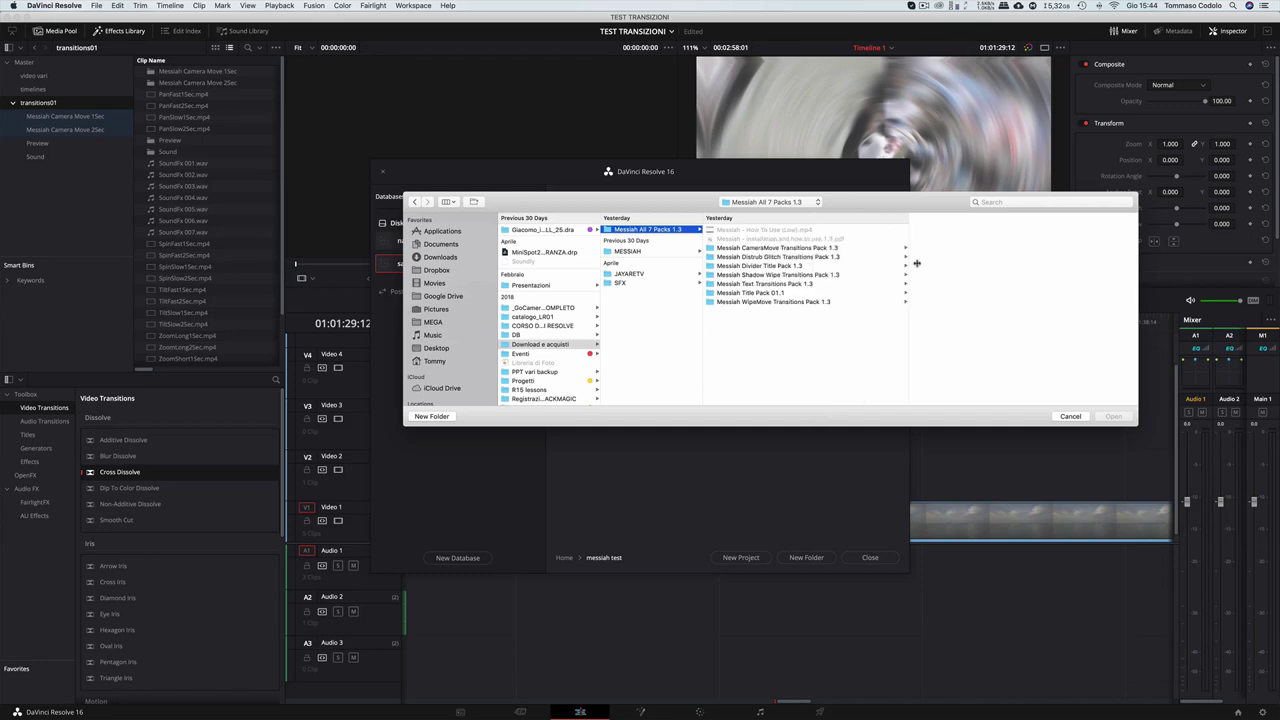
left_click(739, 266)
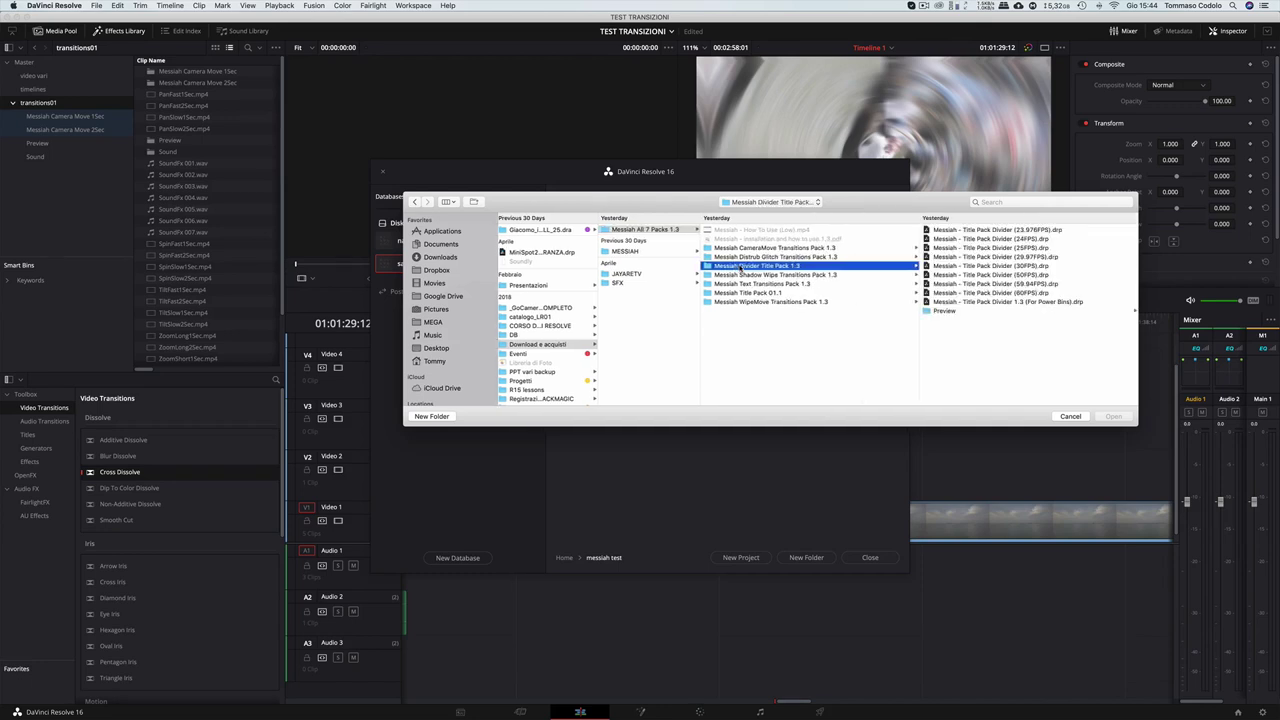
left_click(995, 249)
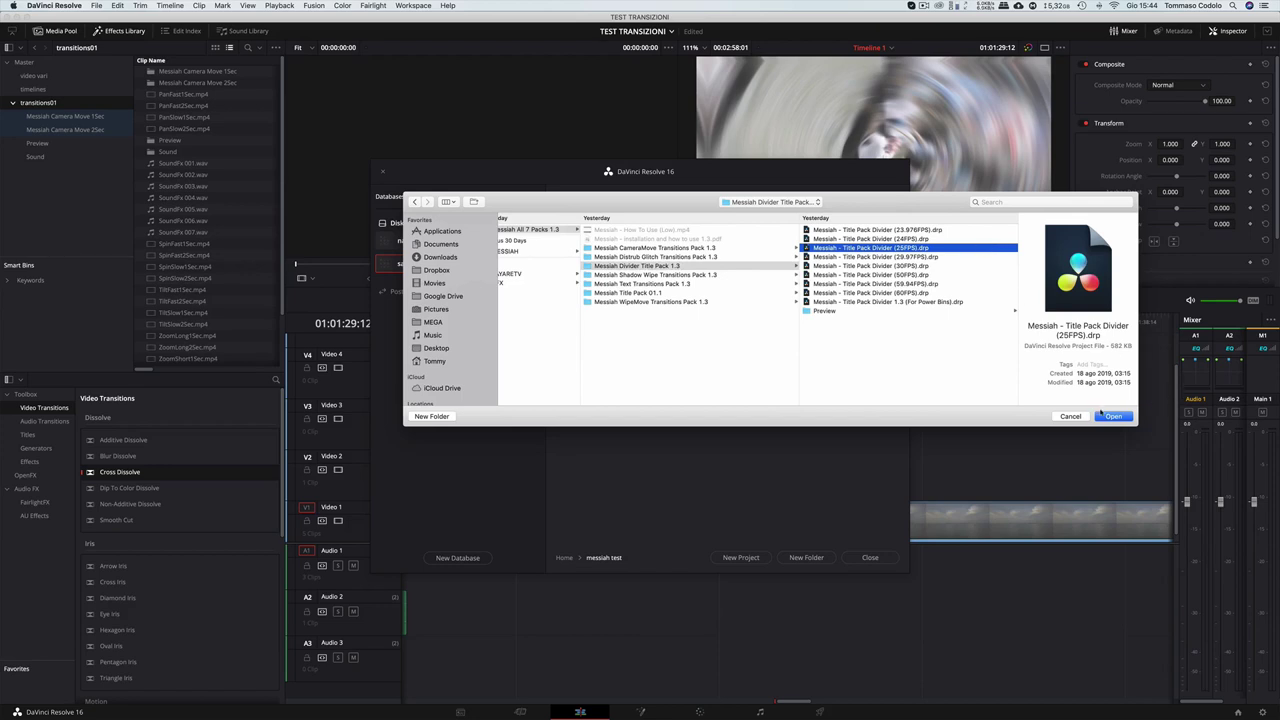
left_click(1104, 415)
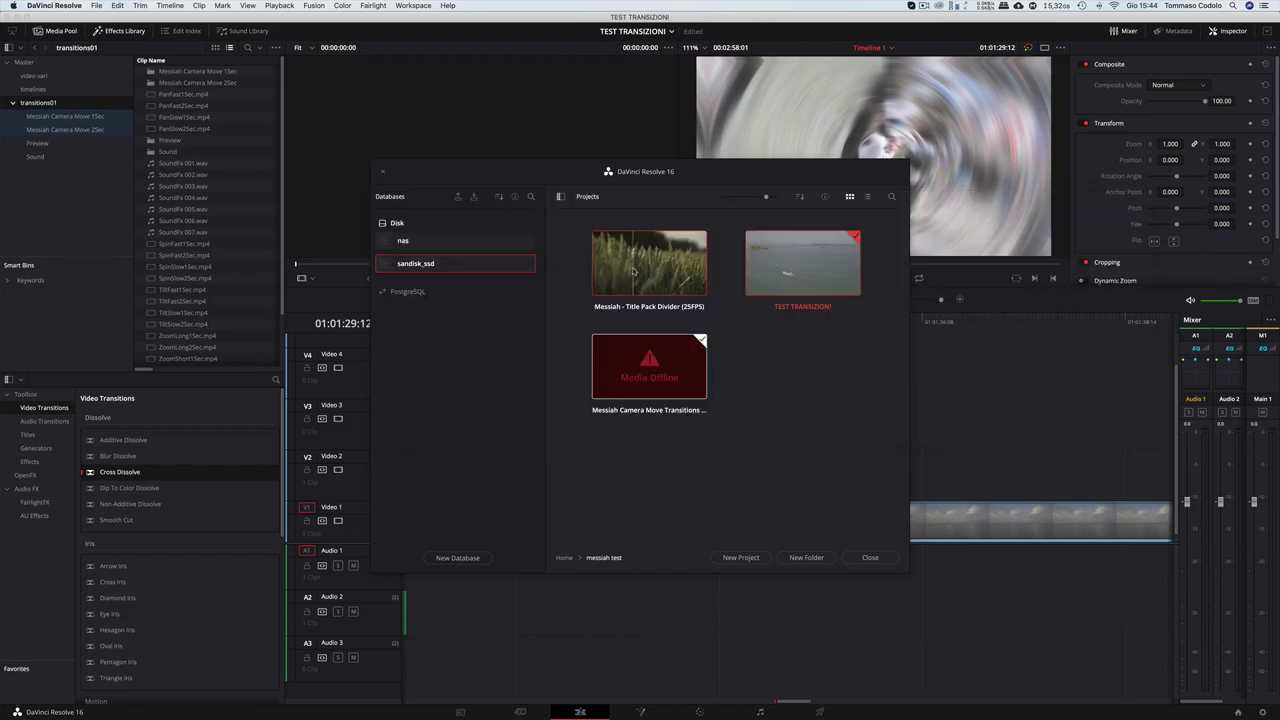
Open the imported Divider project, then switch back to the TEST TRANSIZIONI project.
double_click(633, 271)
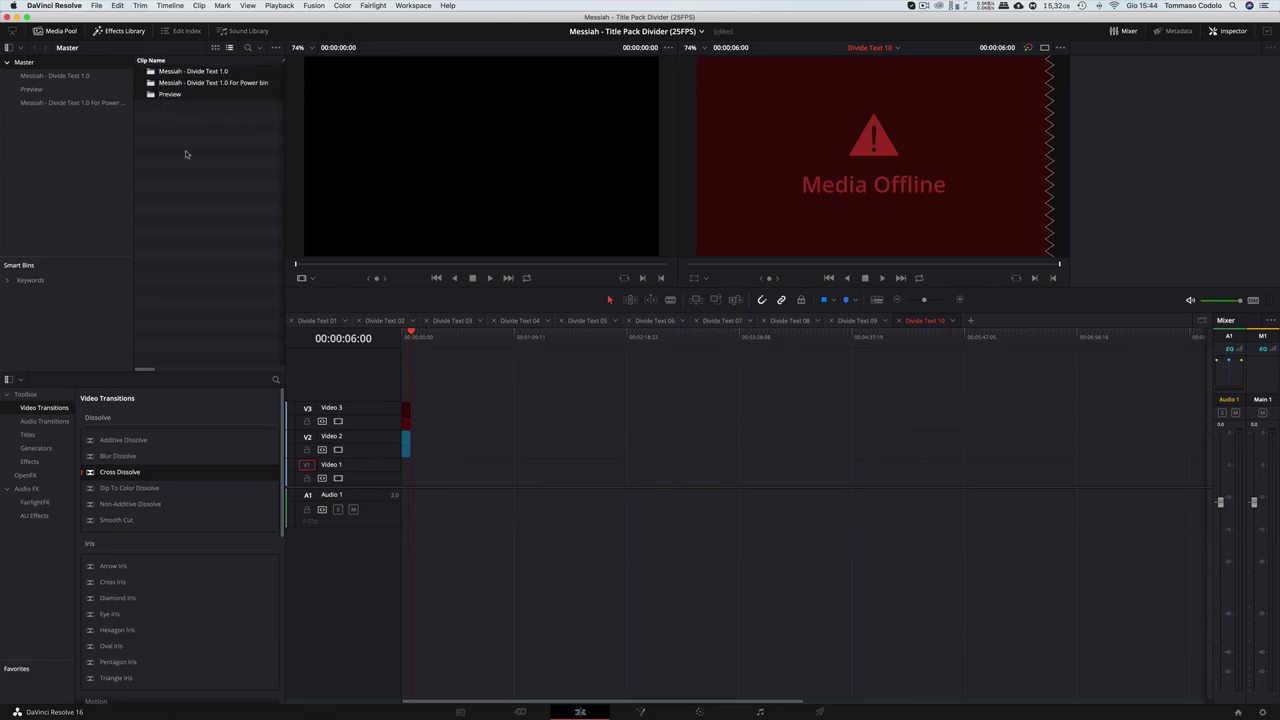
left_click(701, 32)
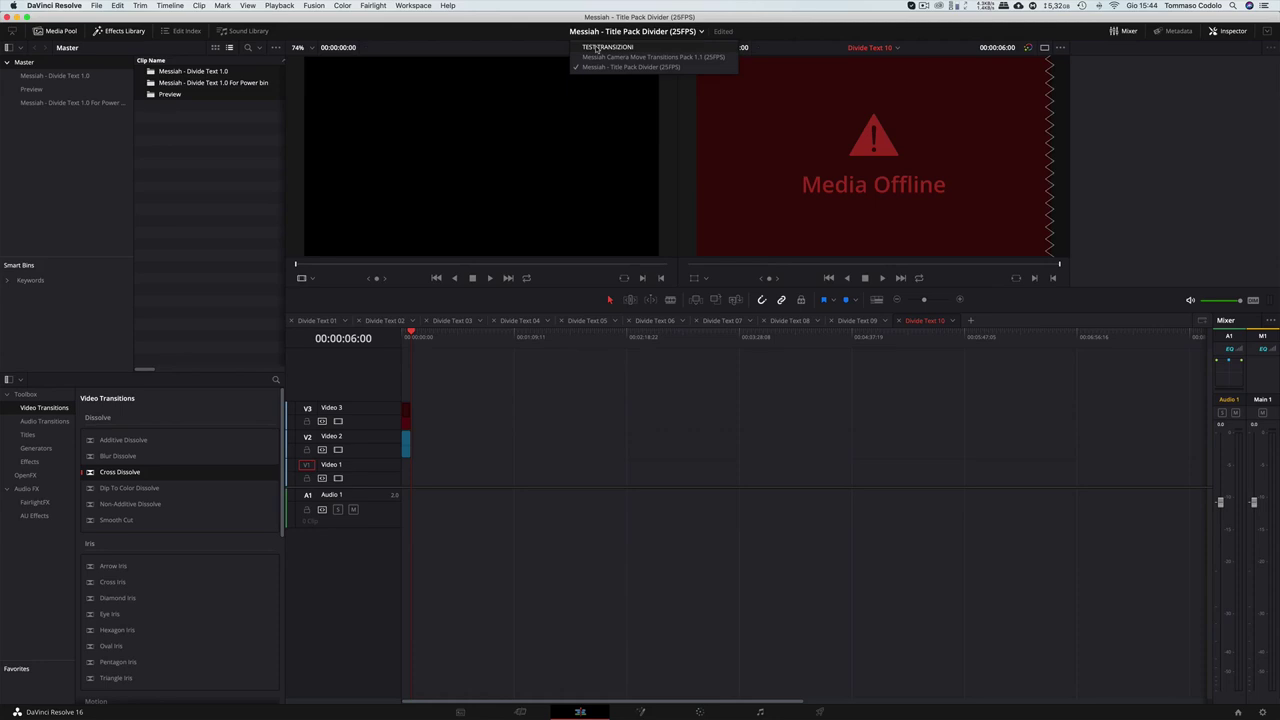
left_click(597, 48)
right_click(61, 216)
Create a new Media Pool bin named titles01.
left_click(80, 223)
type("title")
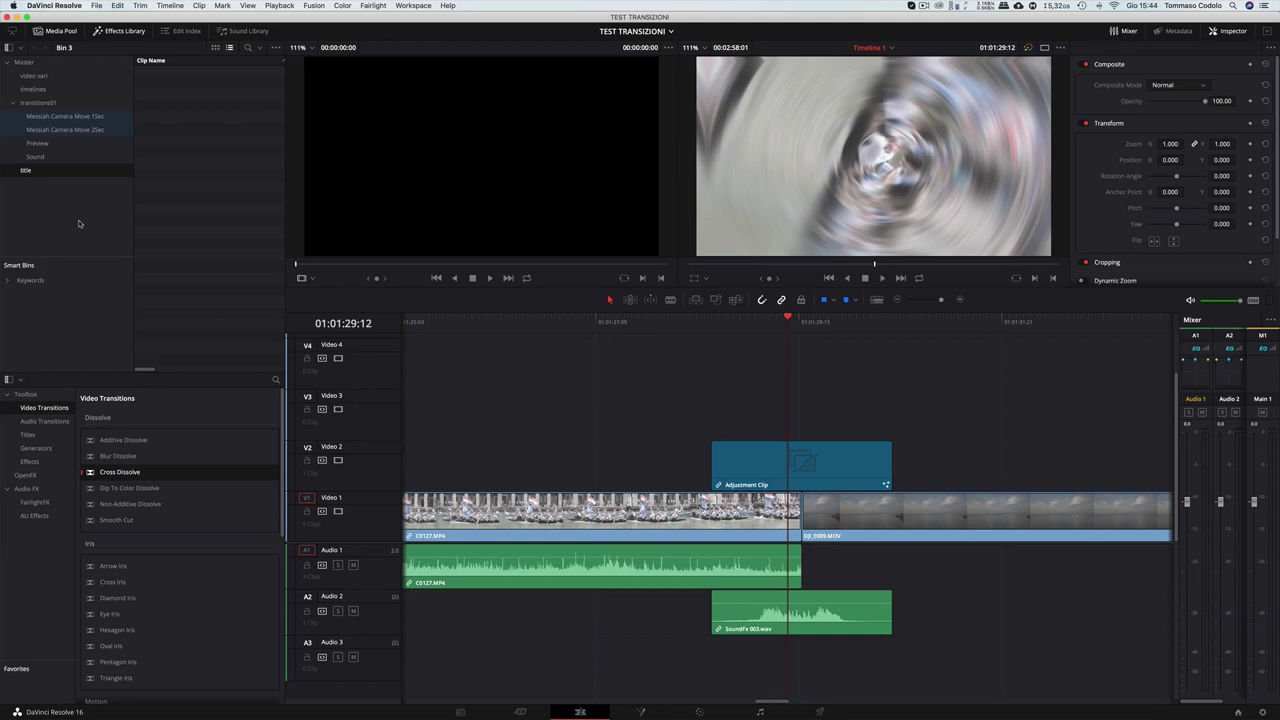
type("s01")
key("Return")
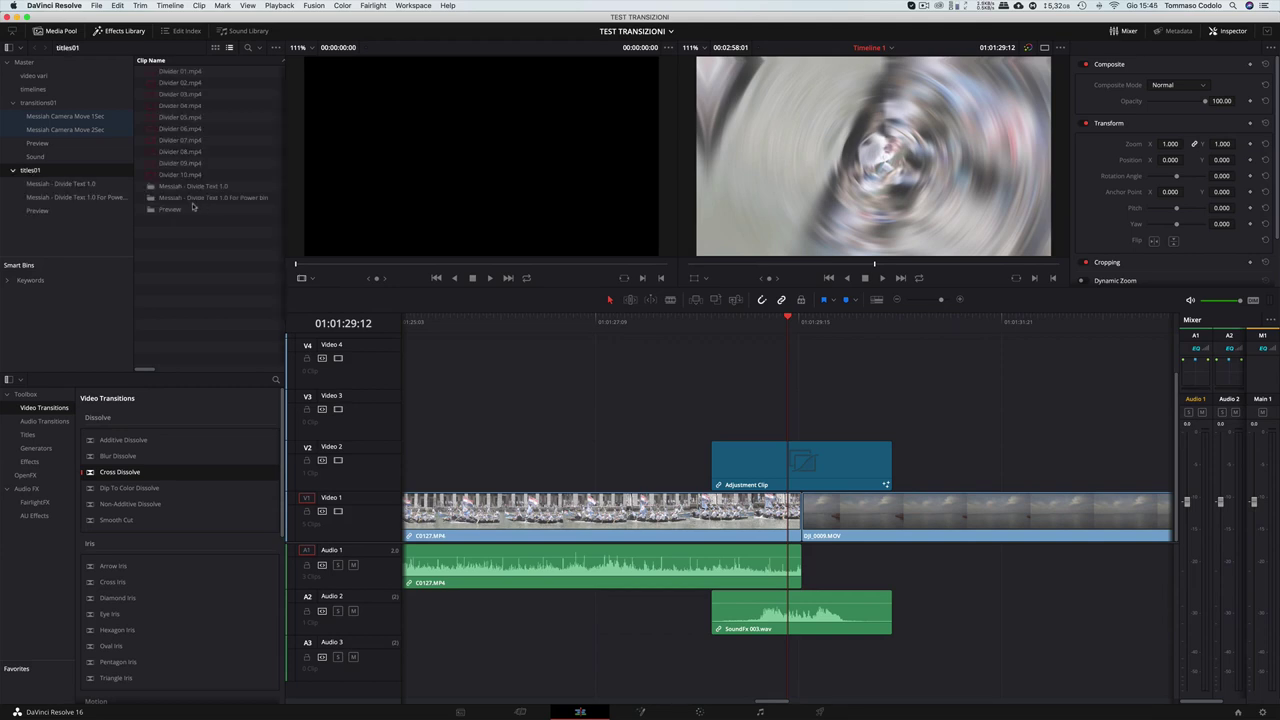
Relink the titles01 clips to the Messiah All 7 Packs 1.3 folder and view them as thumbnails.
right_click(53, 175)
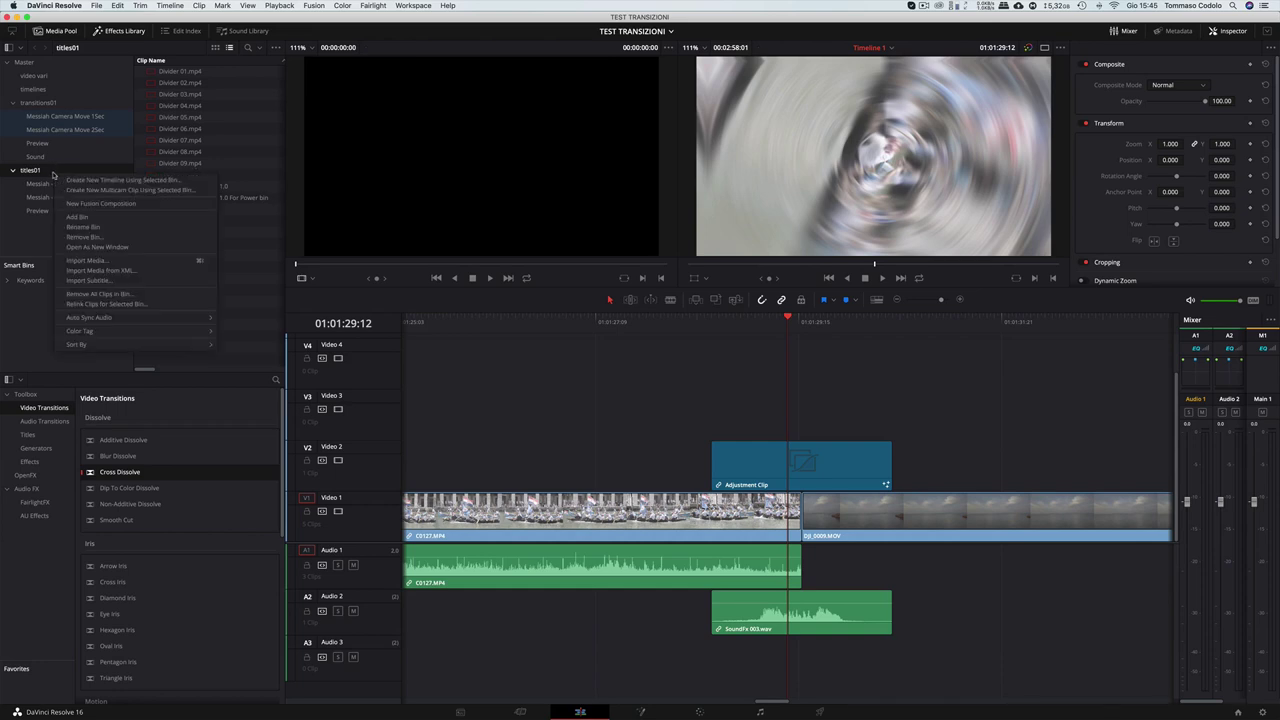
left_click(139, 304)
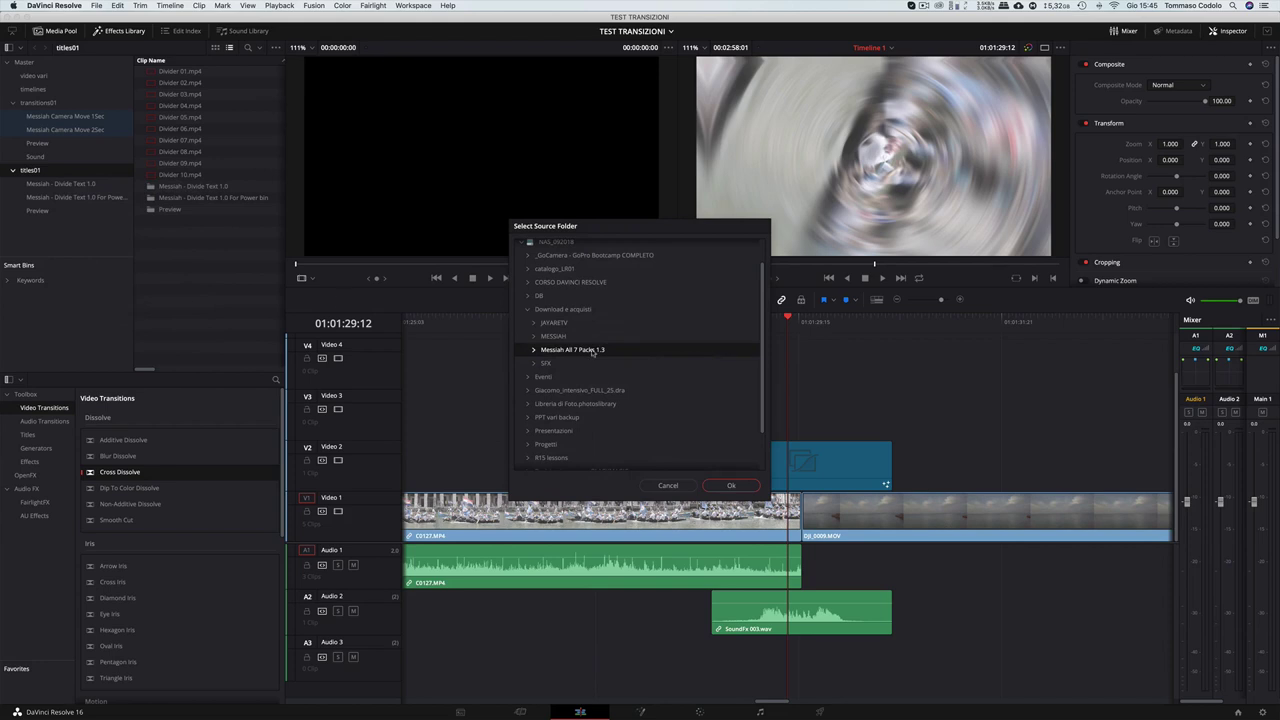
left_click(742, 488)
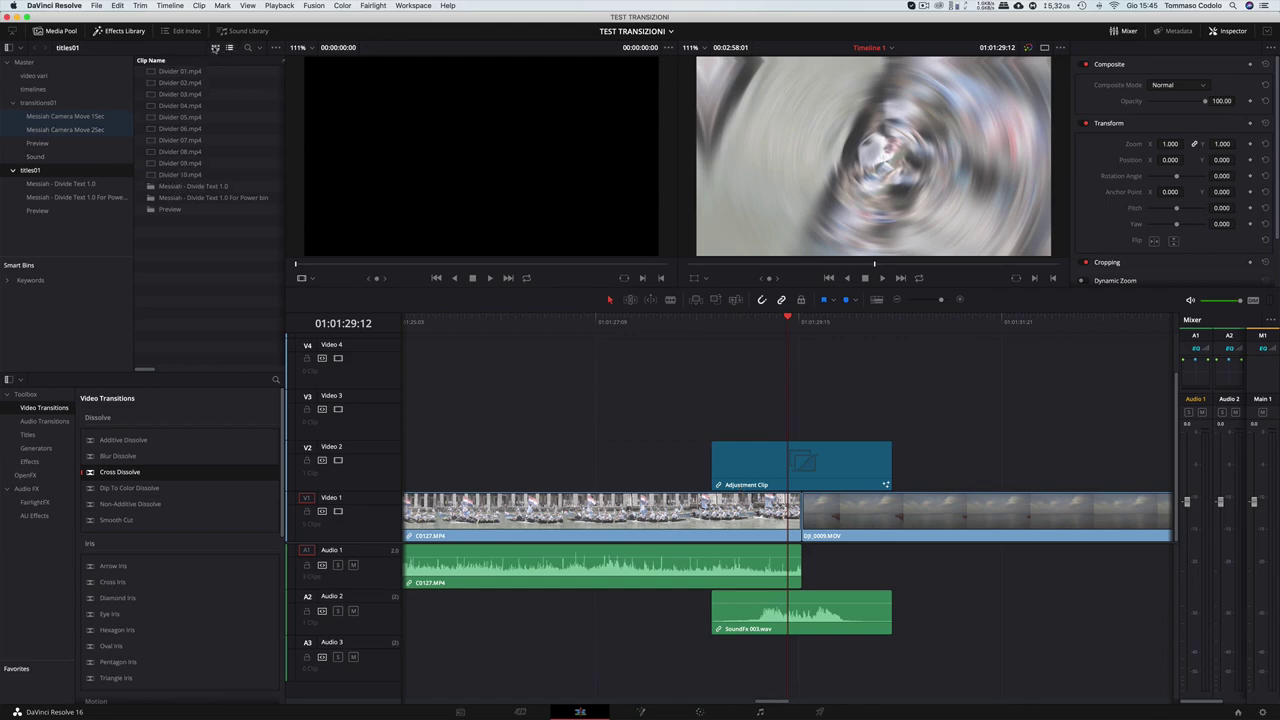
left_click(215, 48)
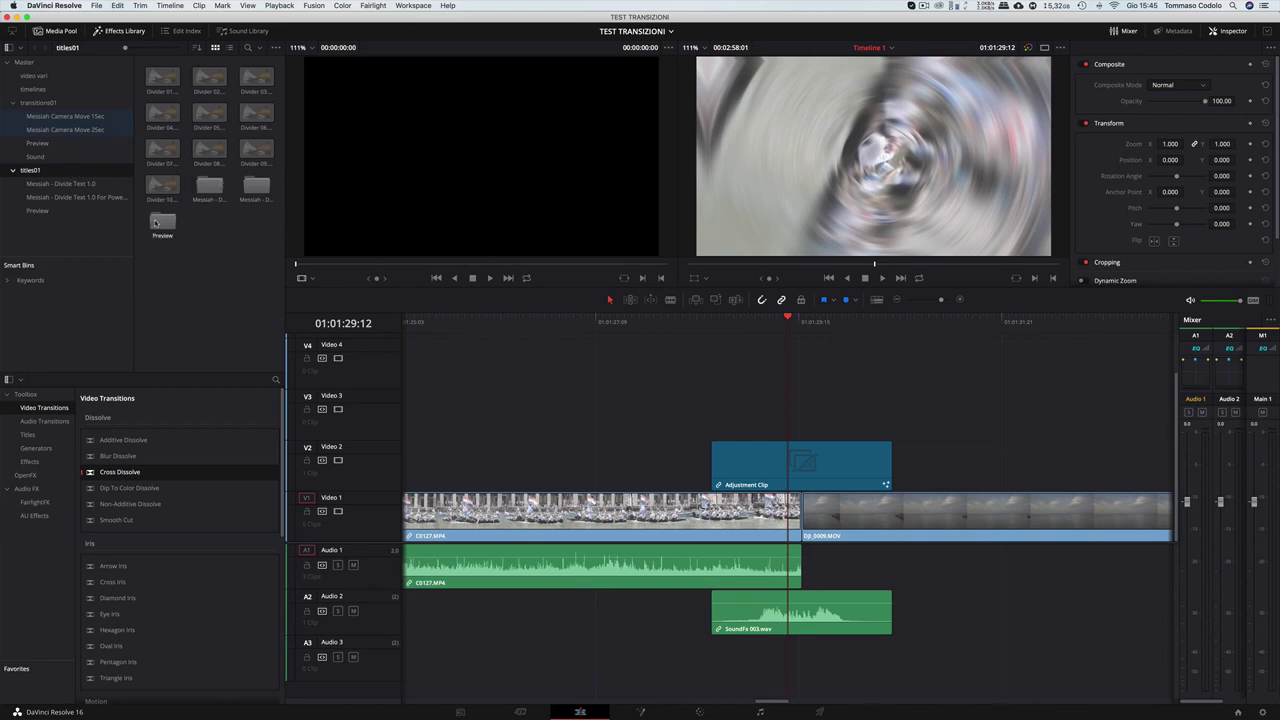
Open the Preview bin and preview the Divider 01 to 03 title clips.
double_click(162, 222)
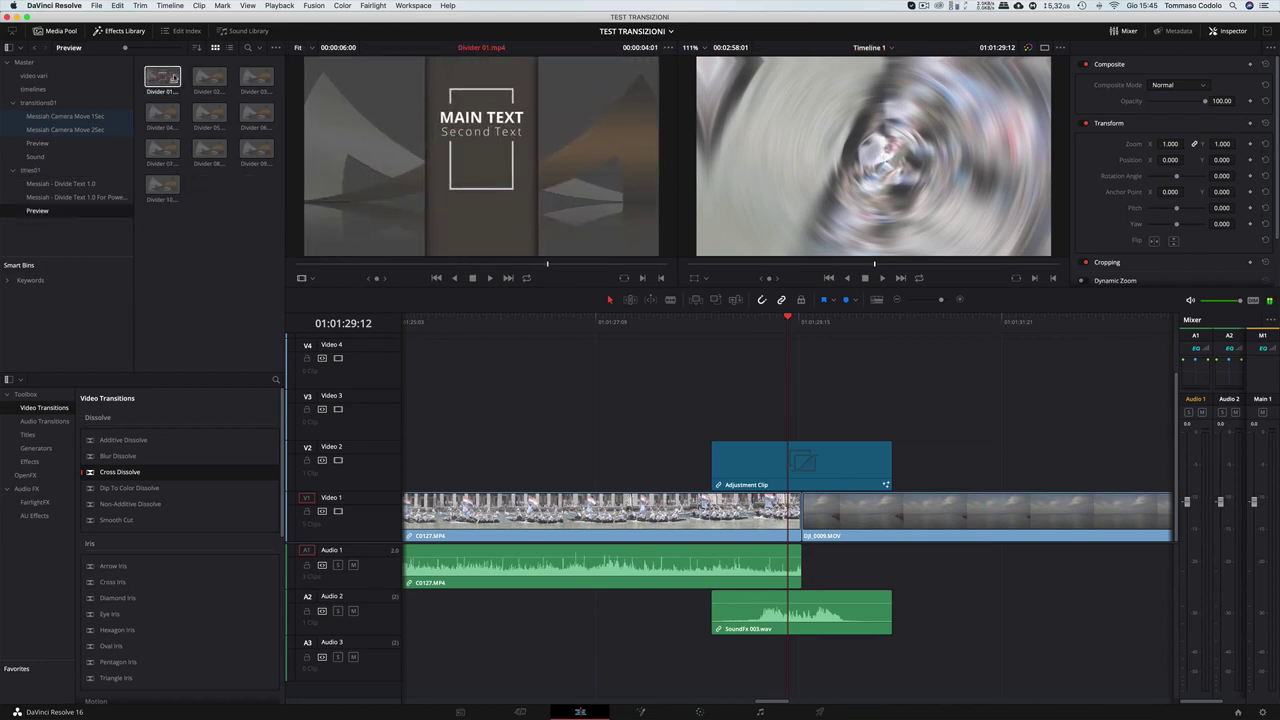
left_click(186, 78)
left_click(205, 78)
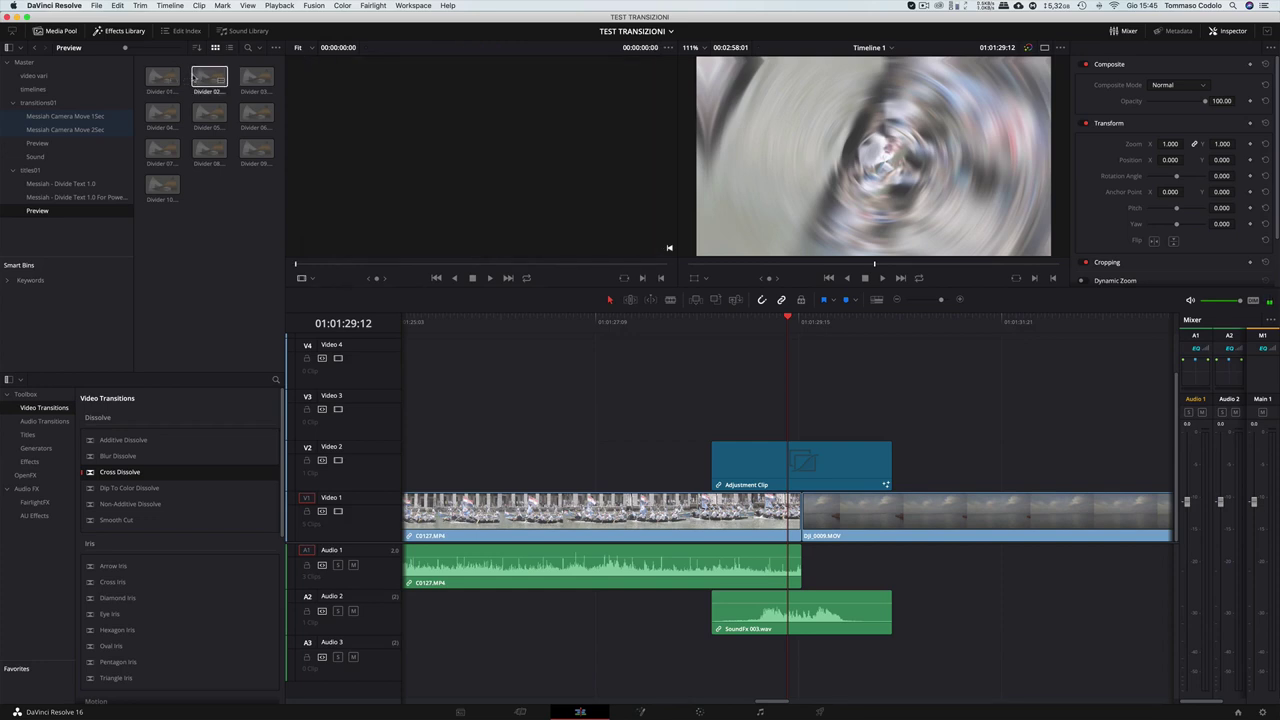
left_click(231, 79)
left_click(243, 79)
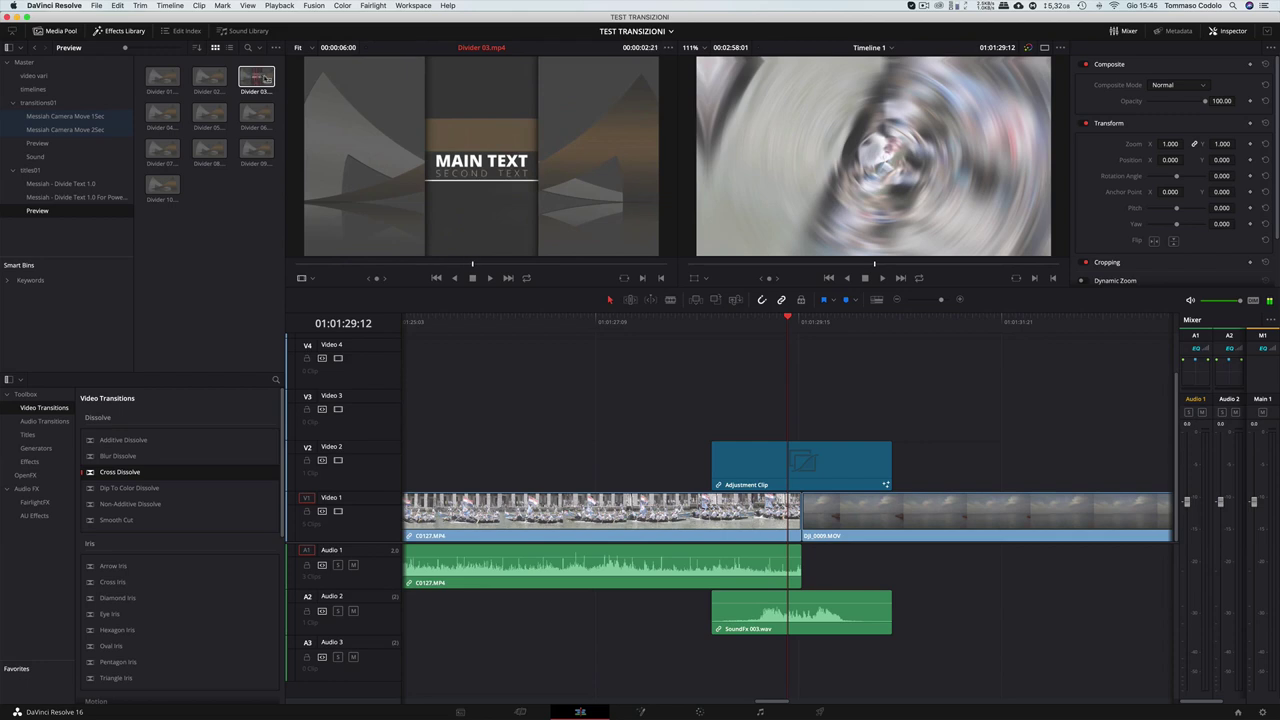
left_click(172, 138)
Preview Divider 04, 05, 06, 08 and 09, then list the Messiah - Divide Text 1.0 bin by name.
left_click(165, 114)
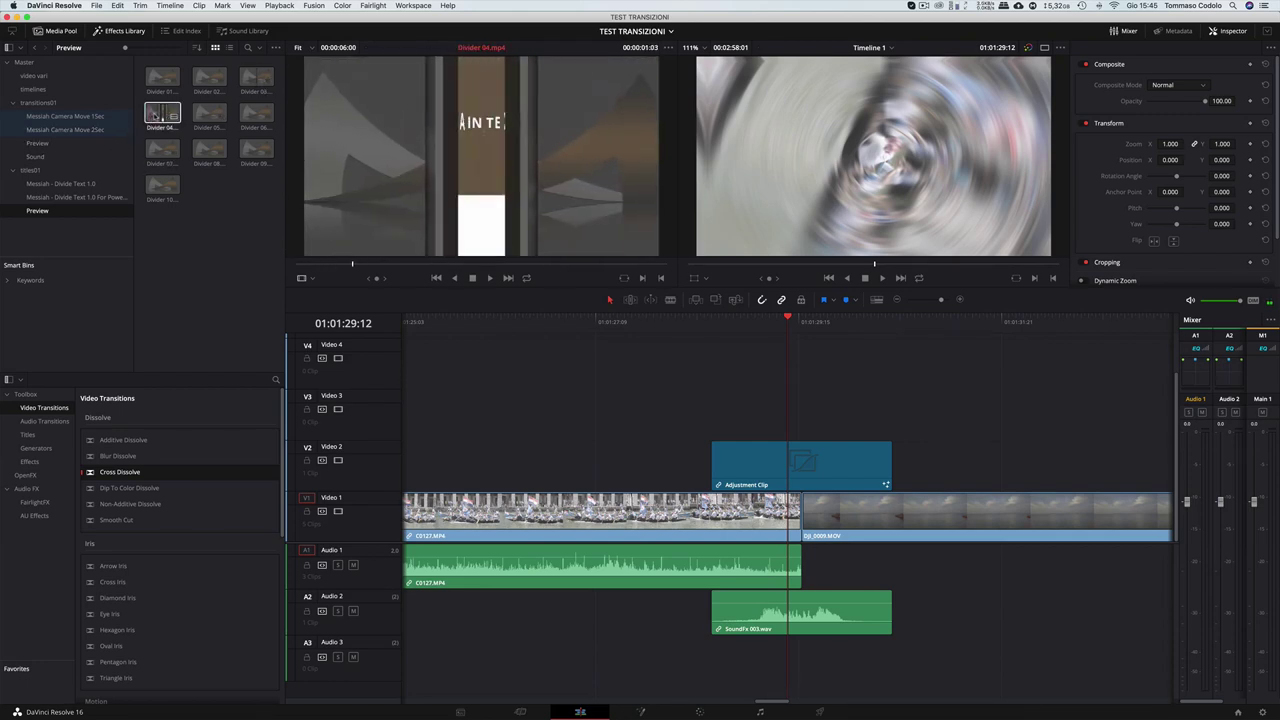
left_click(212, 114)
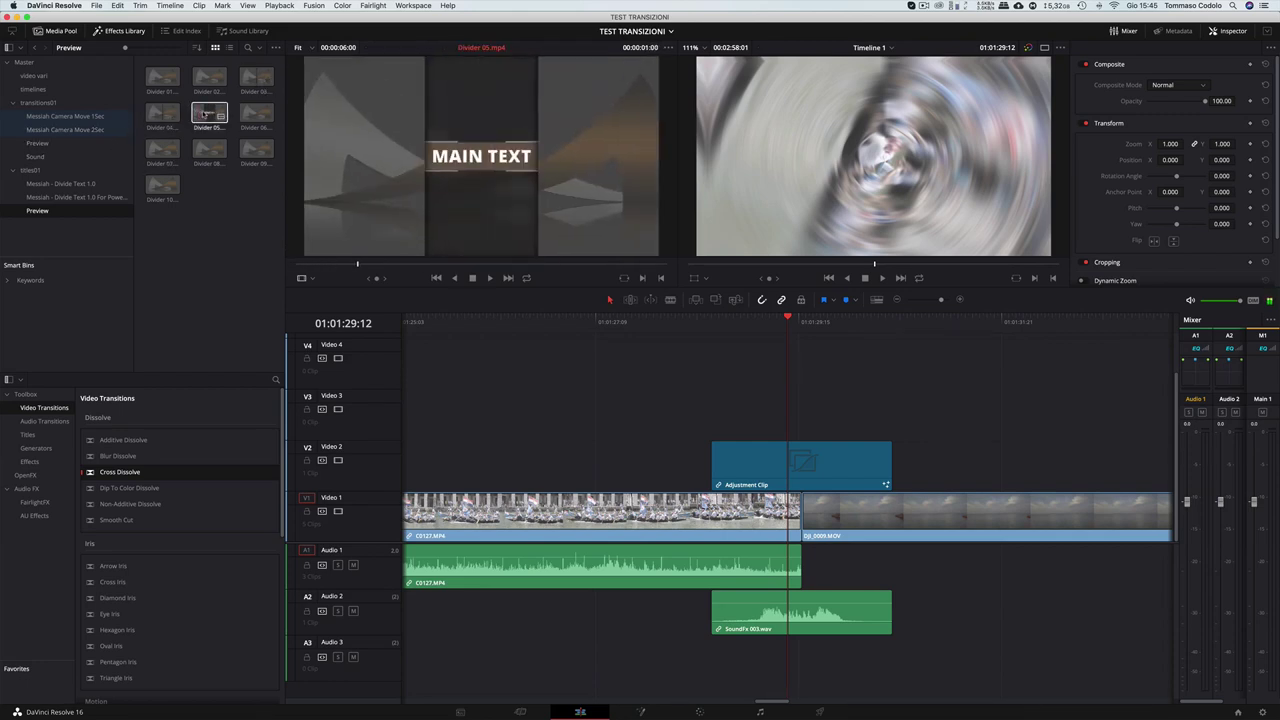
left_click(256, 113)
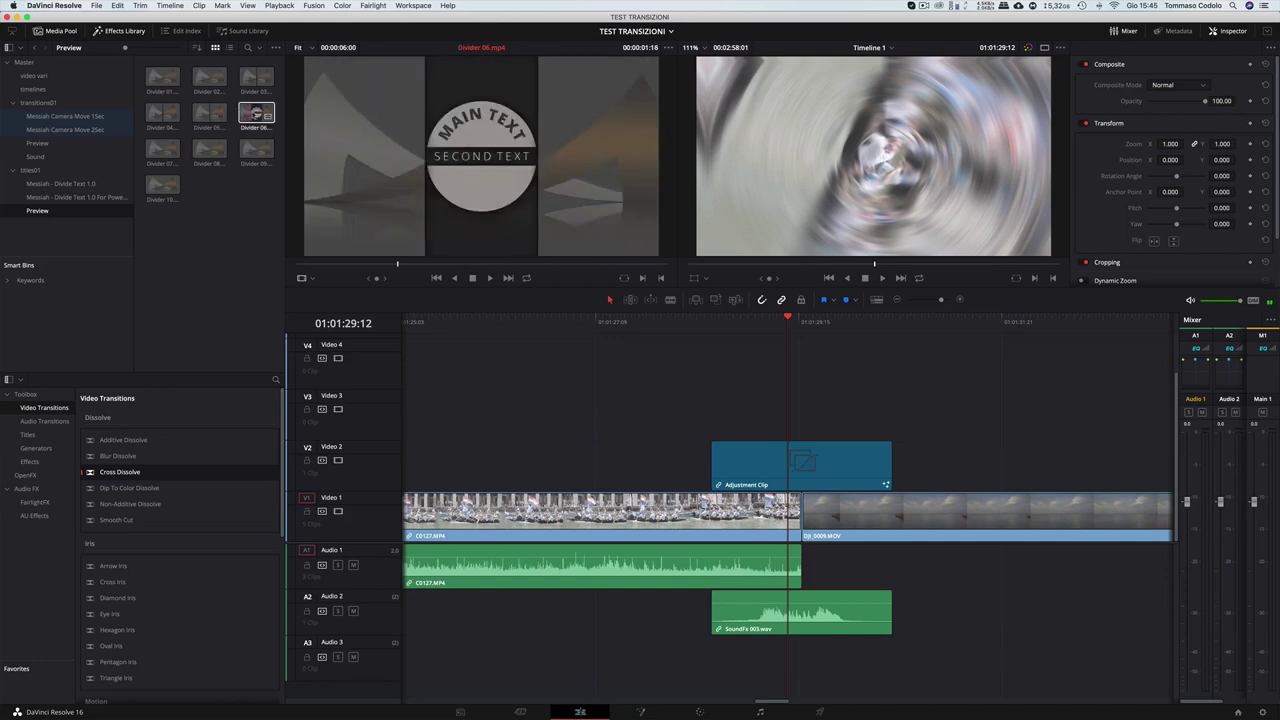
left_click(279, 114)
left_click(266, 149)
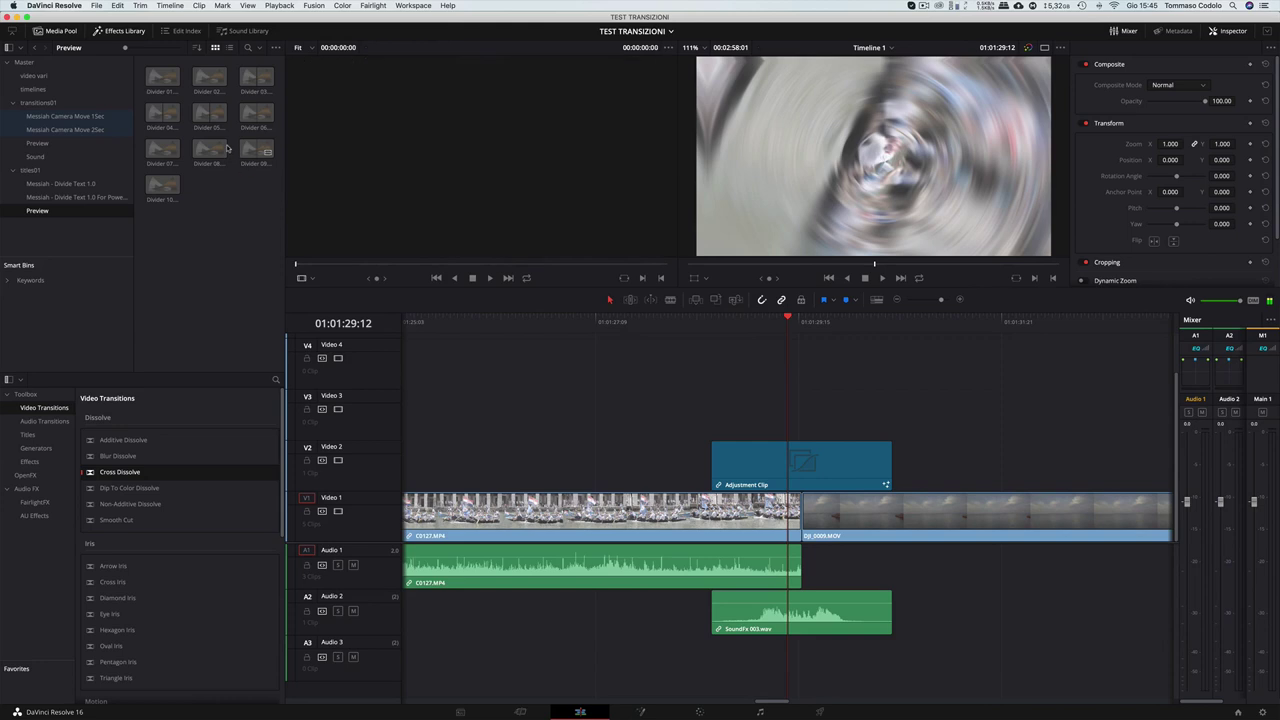
left_click(212, 149)
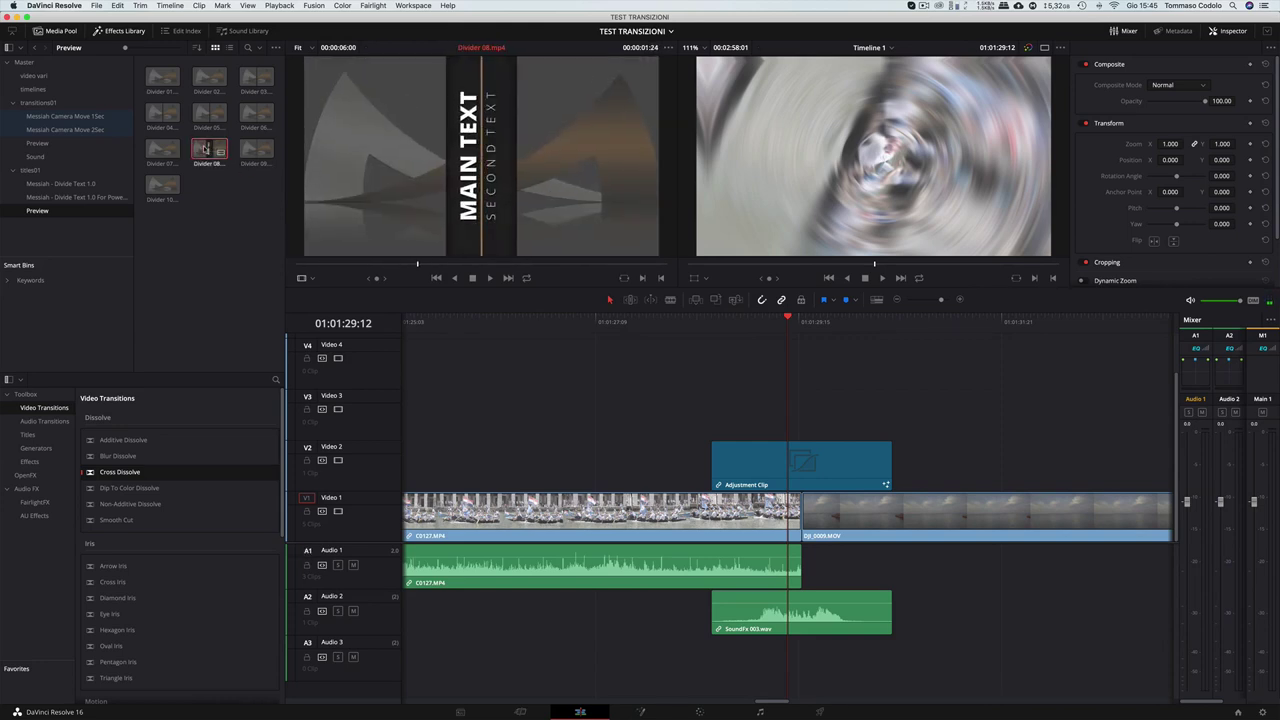
left_click(230, 48)
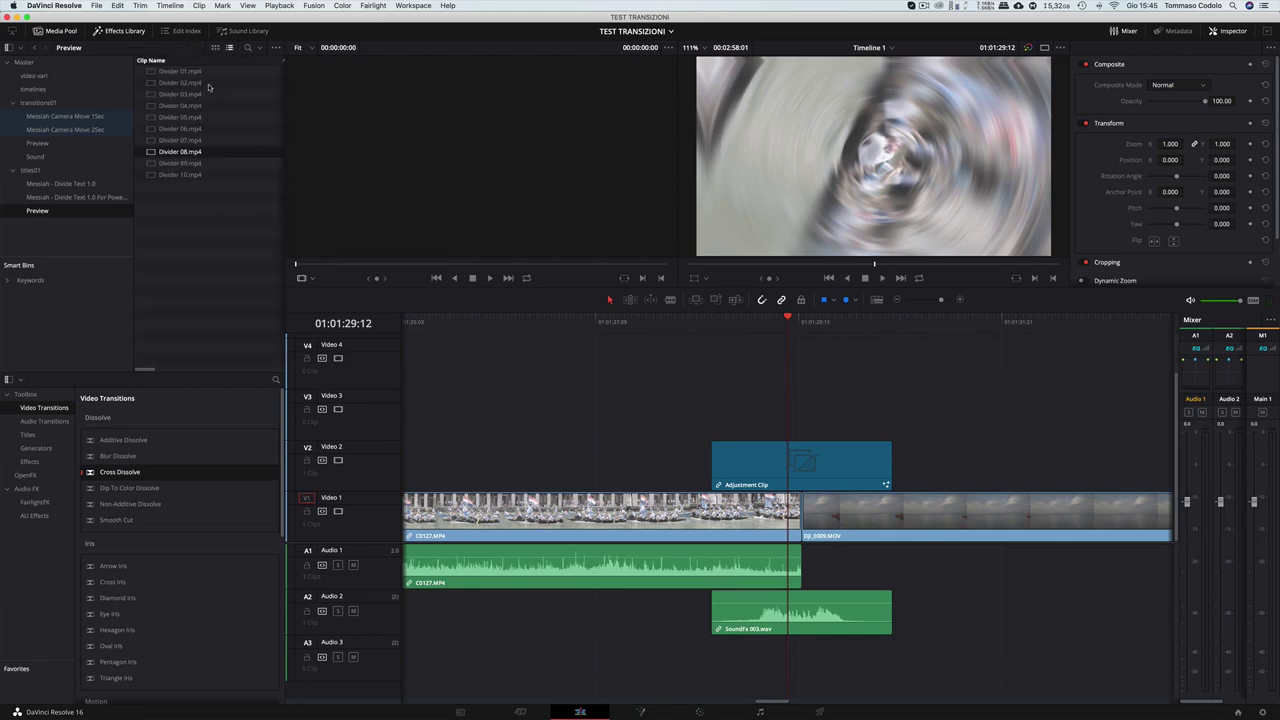
left_click(63, 184)
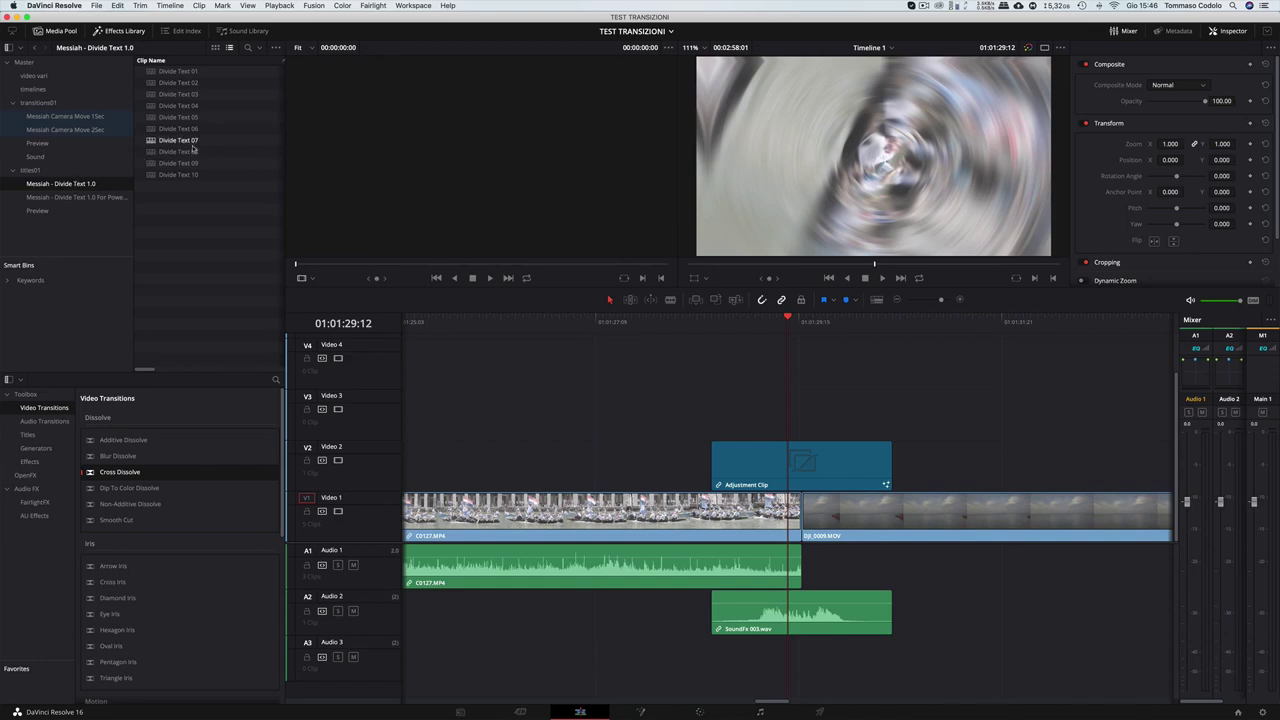
Drop Divide Text 08 onto Video 2 at the start of C0127.MP4, across the DJI_0001.MOV cut.
left_click(188, 152)
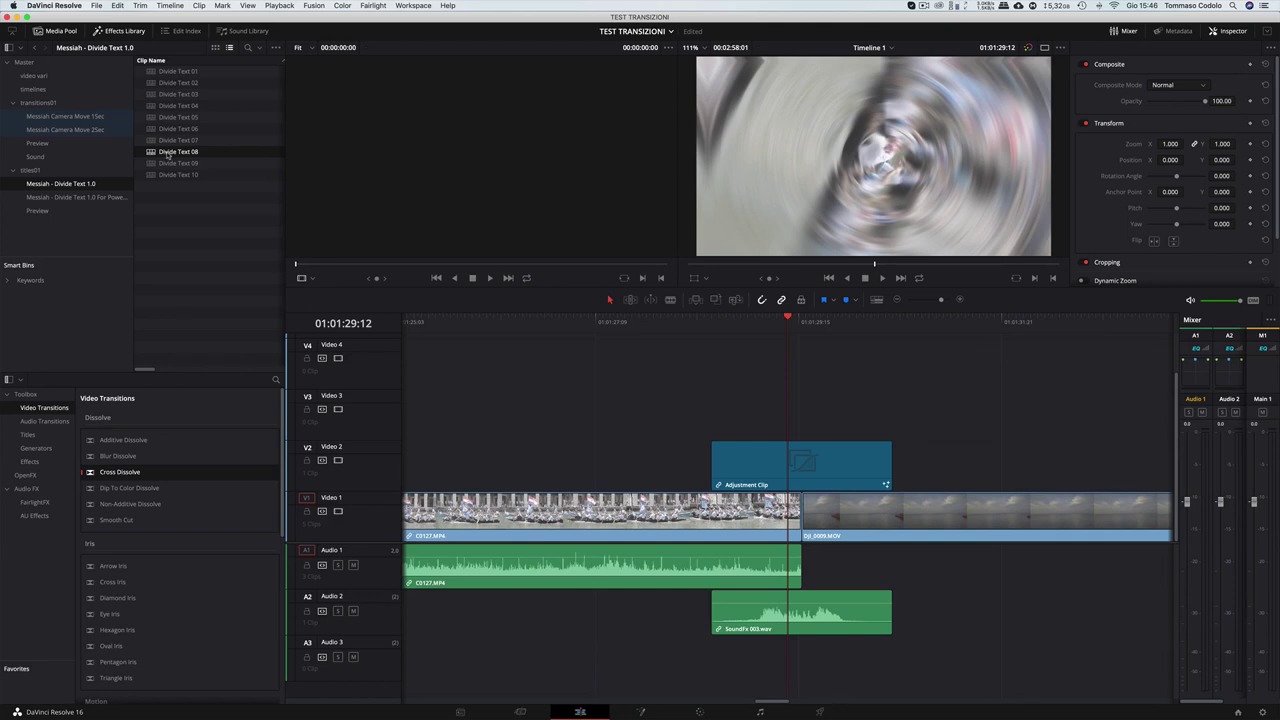
scroll(726, 379, "left", 10)
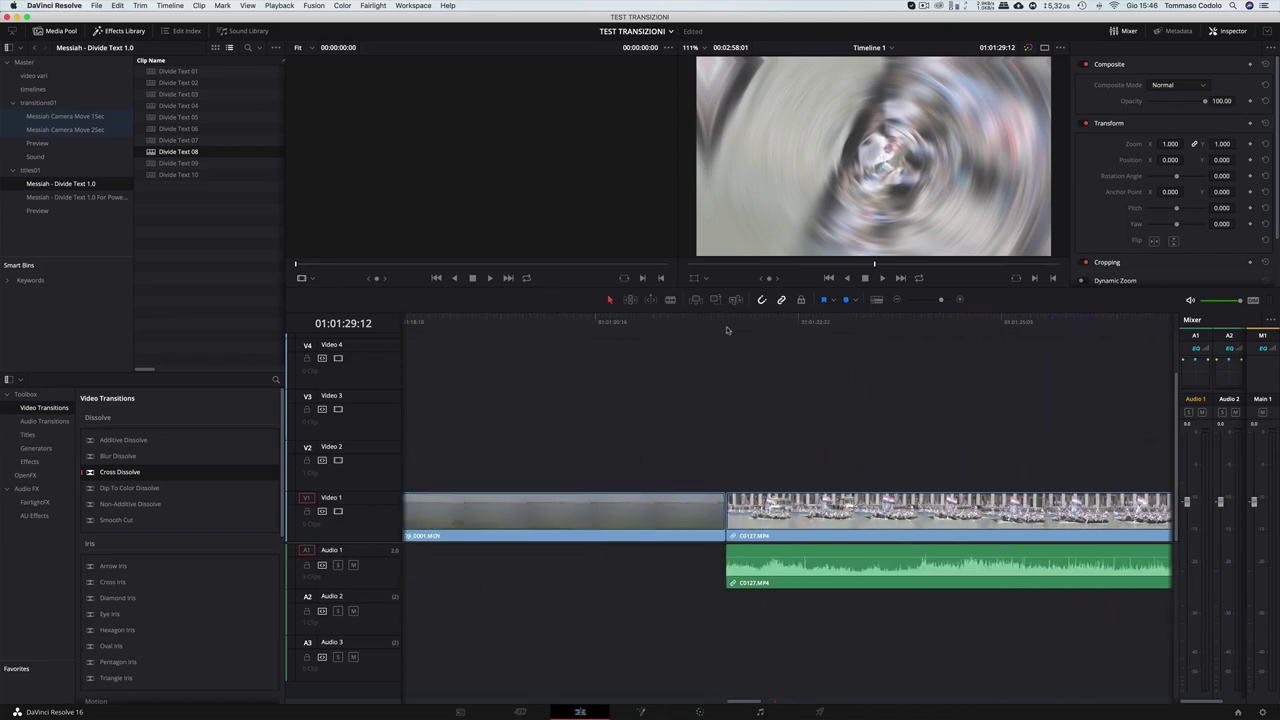
left_click(727, 326)
mouse_move(178, 151)
left_mouse_down()
mouse_move(722, 362)
mouse_move(868, 460)
left_mouse_up()
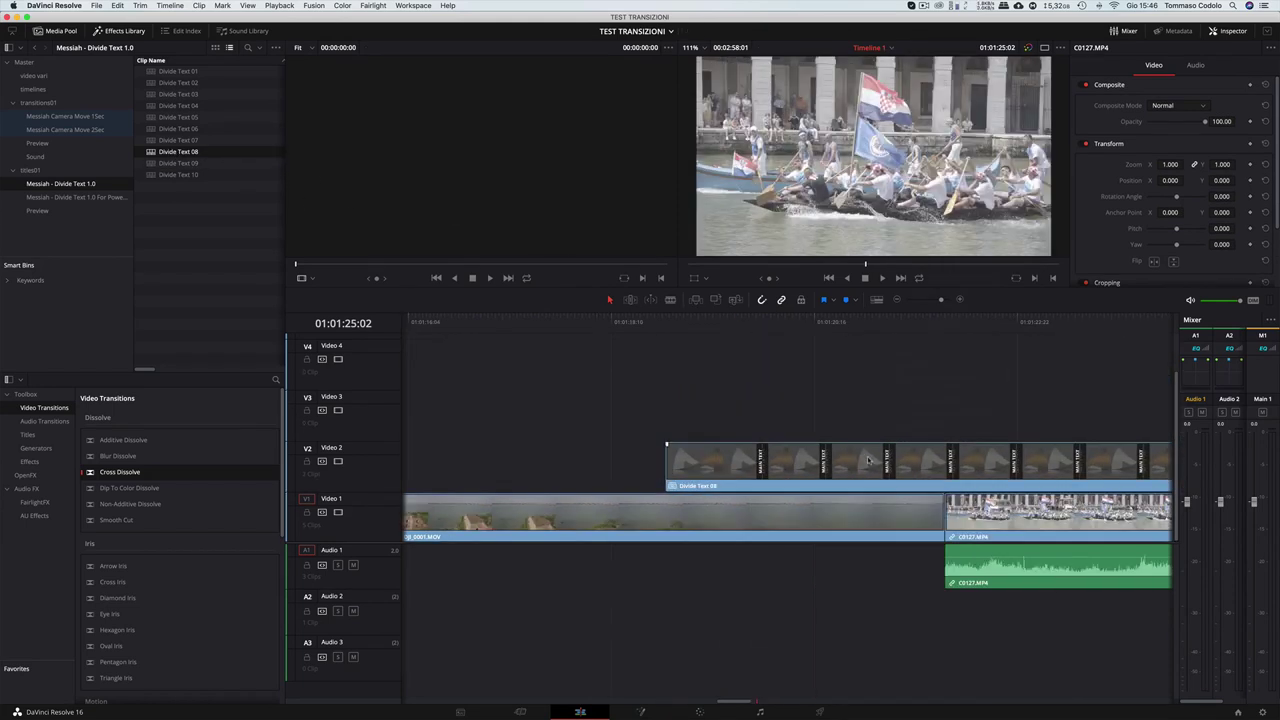
Decompose the Divide Text 08 title in place and slide both parts earlier over DJI_0001.MOV.
right_click(868, 460)
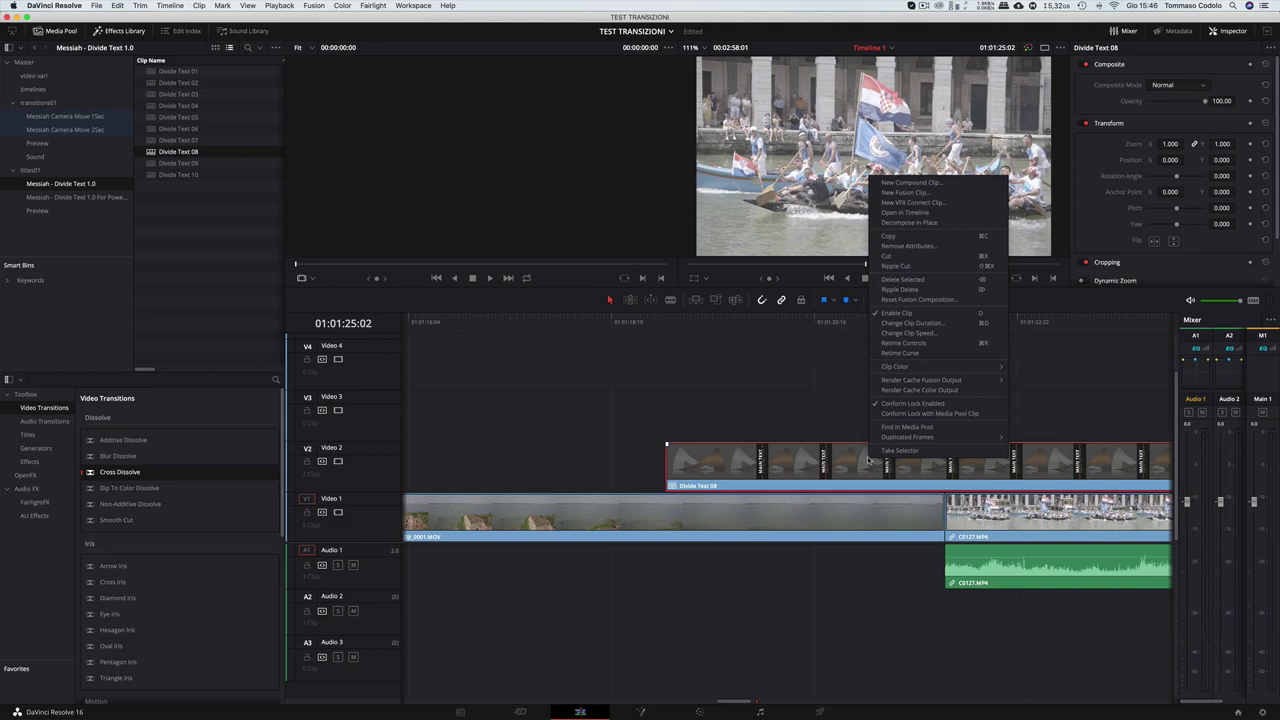
left_click(900, 227)
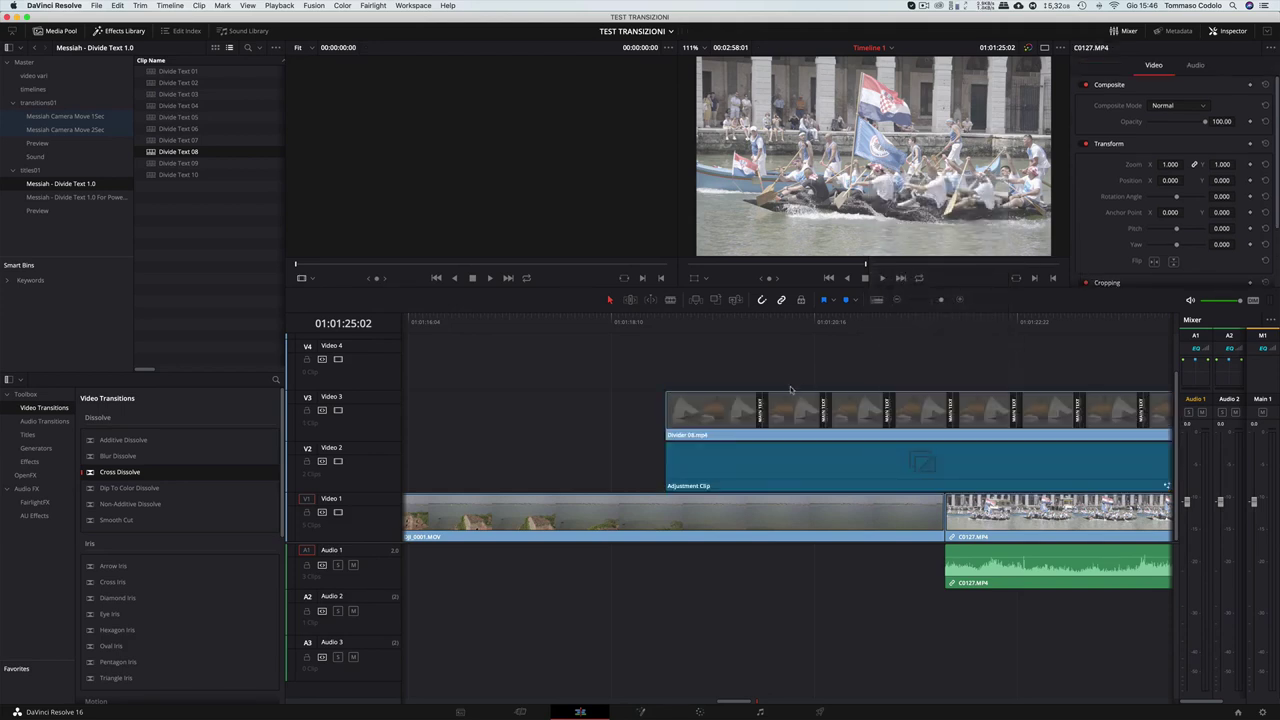
scroll(620, 420, "right", 3)
scroll(618, 420, "right", 5)
scroll(618, 420, "left", 2)
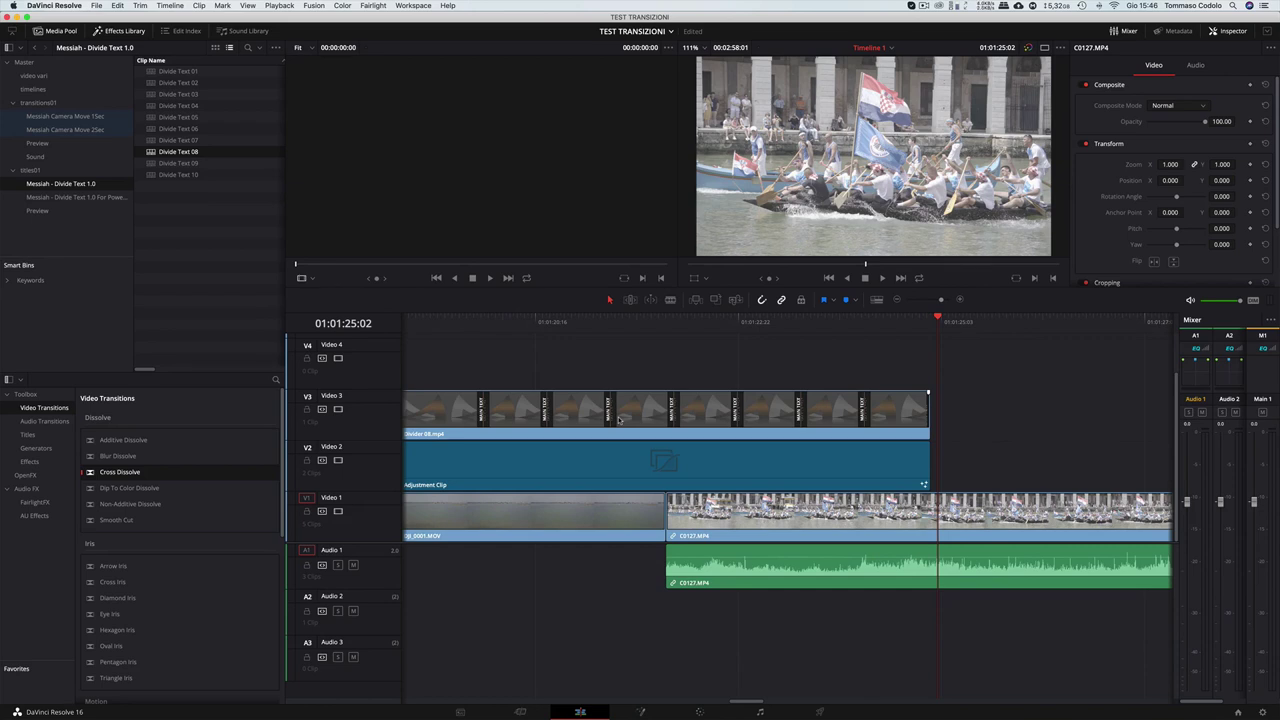
scroll(620, 418, "left", 5)
scroll(628, 413, "left", 3)
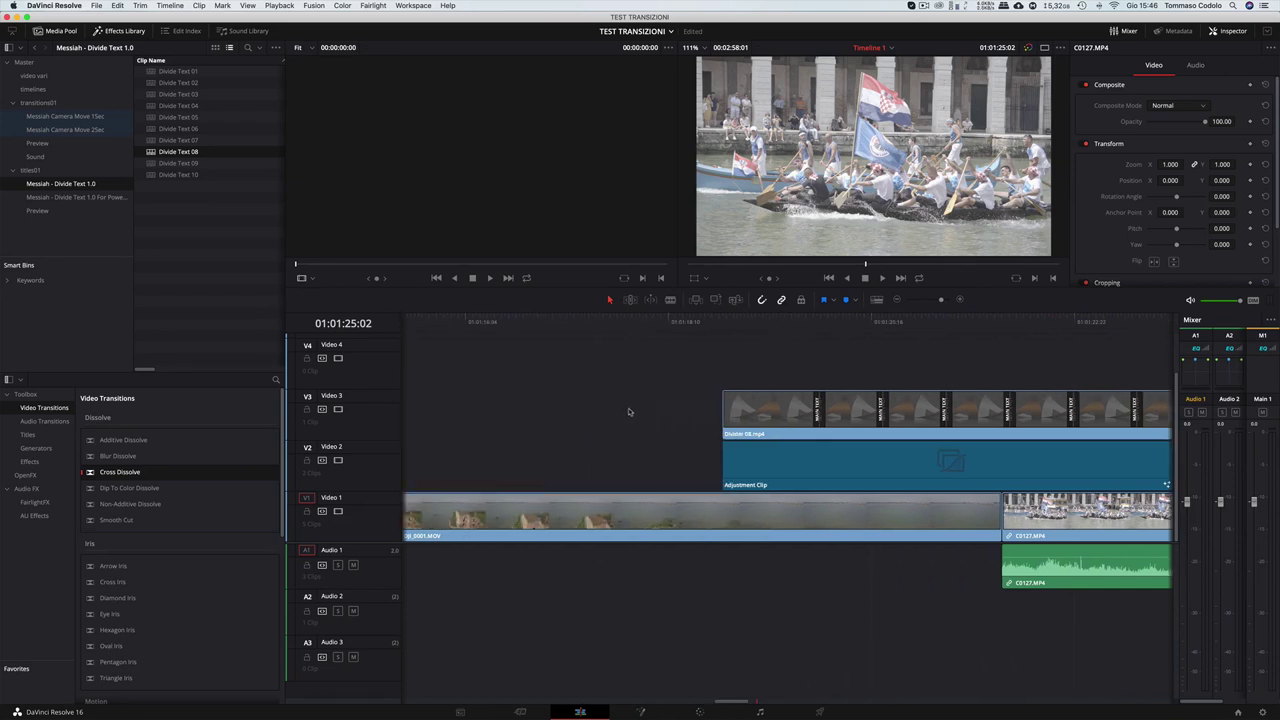
left_click_drag(703, 380, 790, 480)
left_click_drag(870, 457, 561, 457)
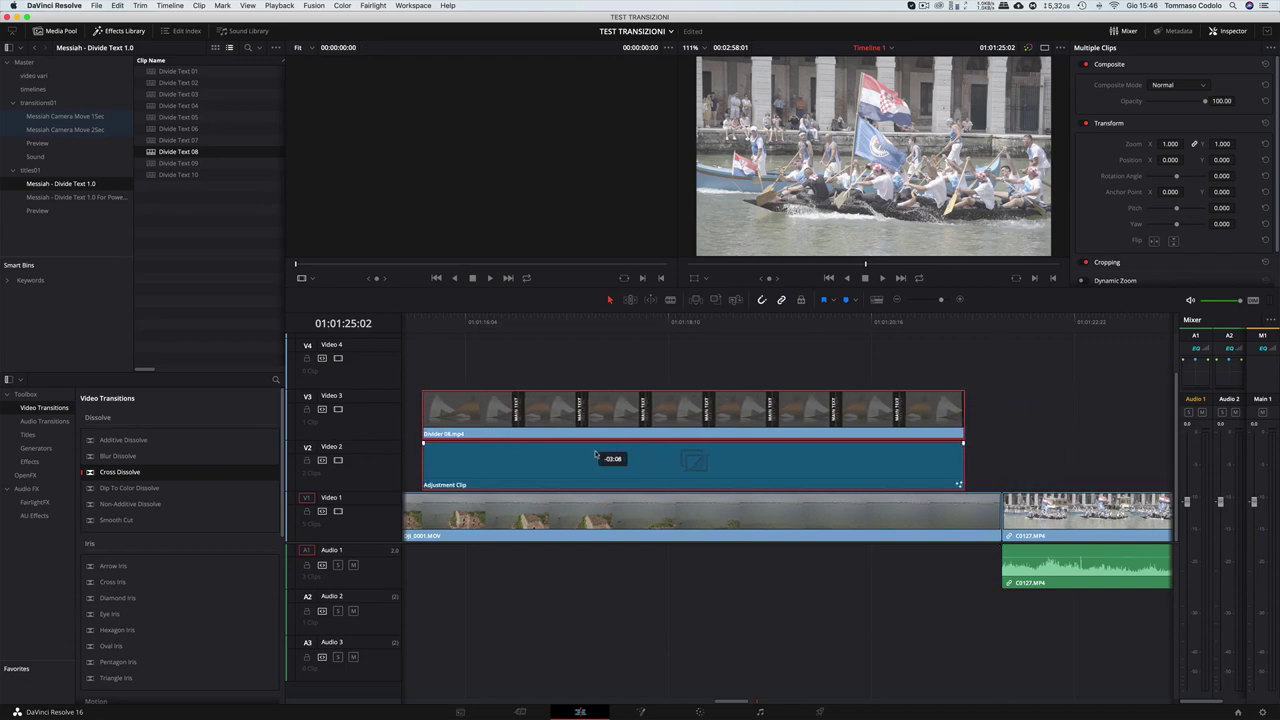
Delete Divider 08.mp4 from V3 and scrub to the MAIN TEXT frame.
left_click(597, 371)
left_click(607, 402)
key("Delete")
mouse_move(420, 320)
left_mouse_down()
mouse_move(958, 331)
mouse_move(850, 331)
left_mouse_up()
left_click(736, 455)
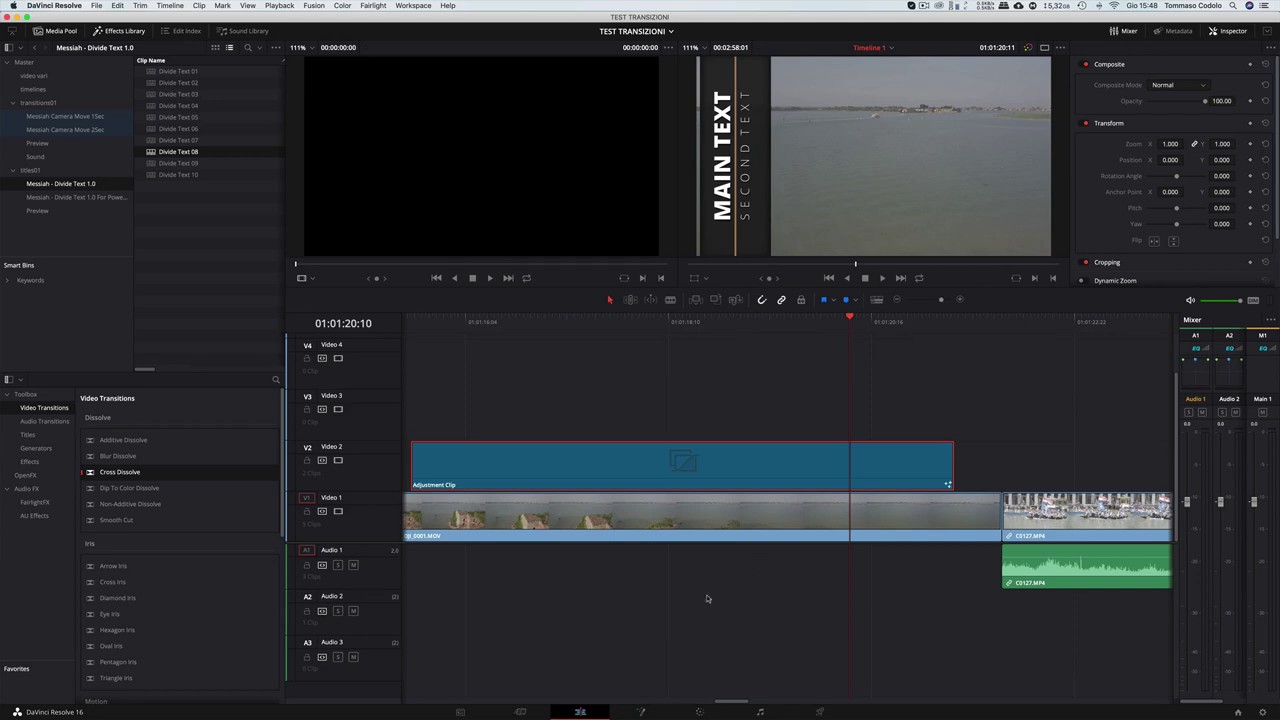
In Fusion, set the Divider08 title's Main Text to LAGUNA and Second Text to DI VENEZIA.
left_click(642, 712)
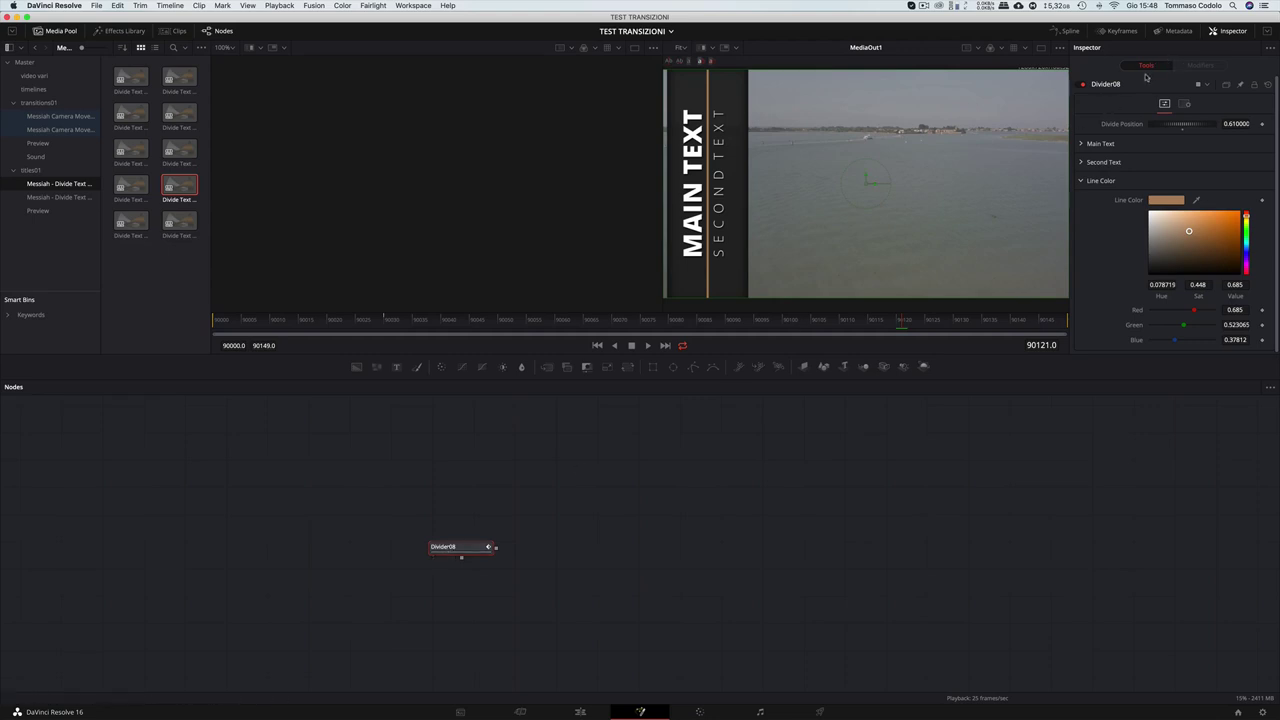
left_click(1082, 145)
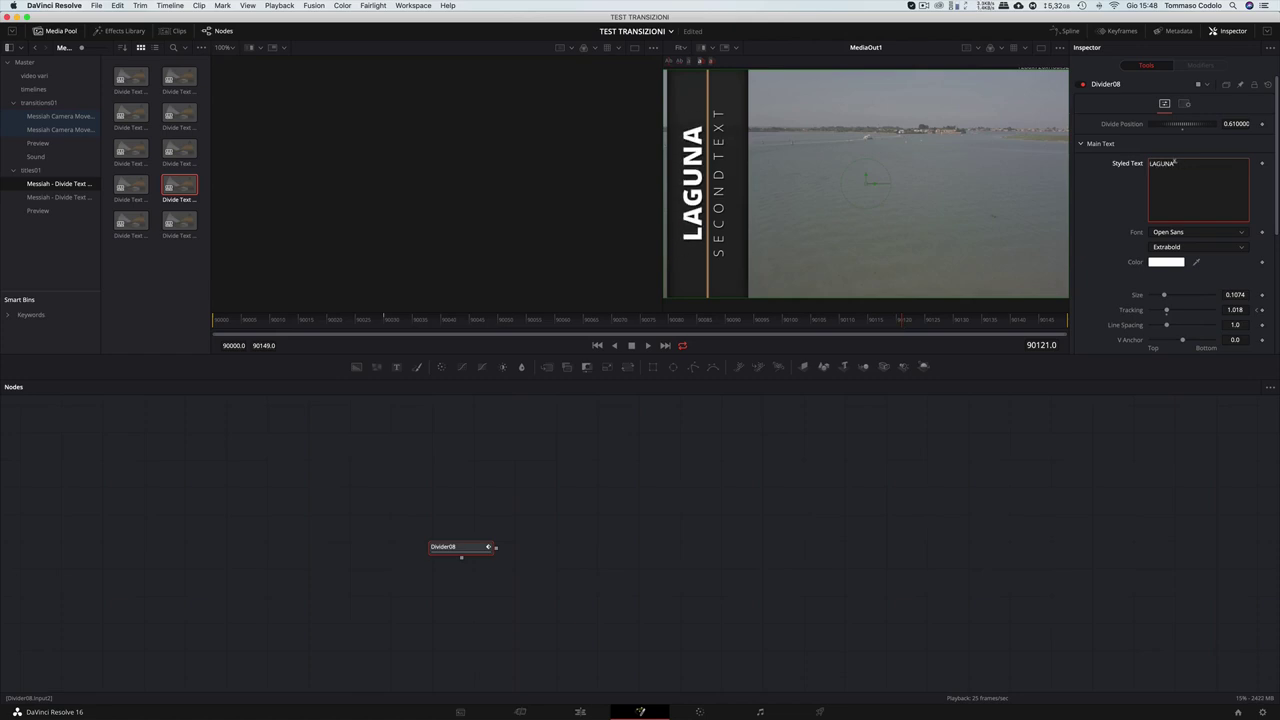
scroll(1099, 184, "down", 3)
scroll(1098, 190, "down", 2)
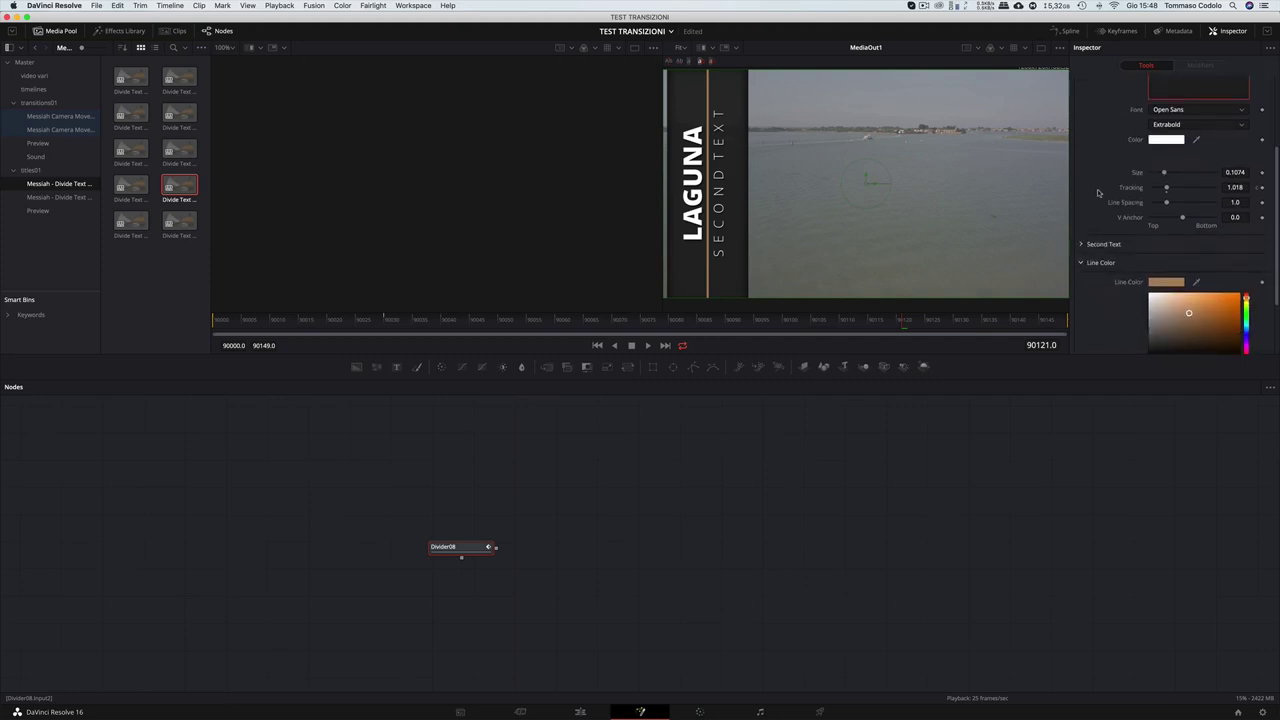
left_click(1082, 245)
type("DI VENEZIA")
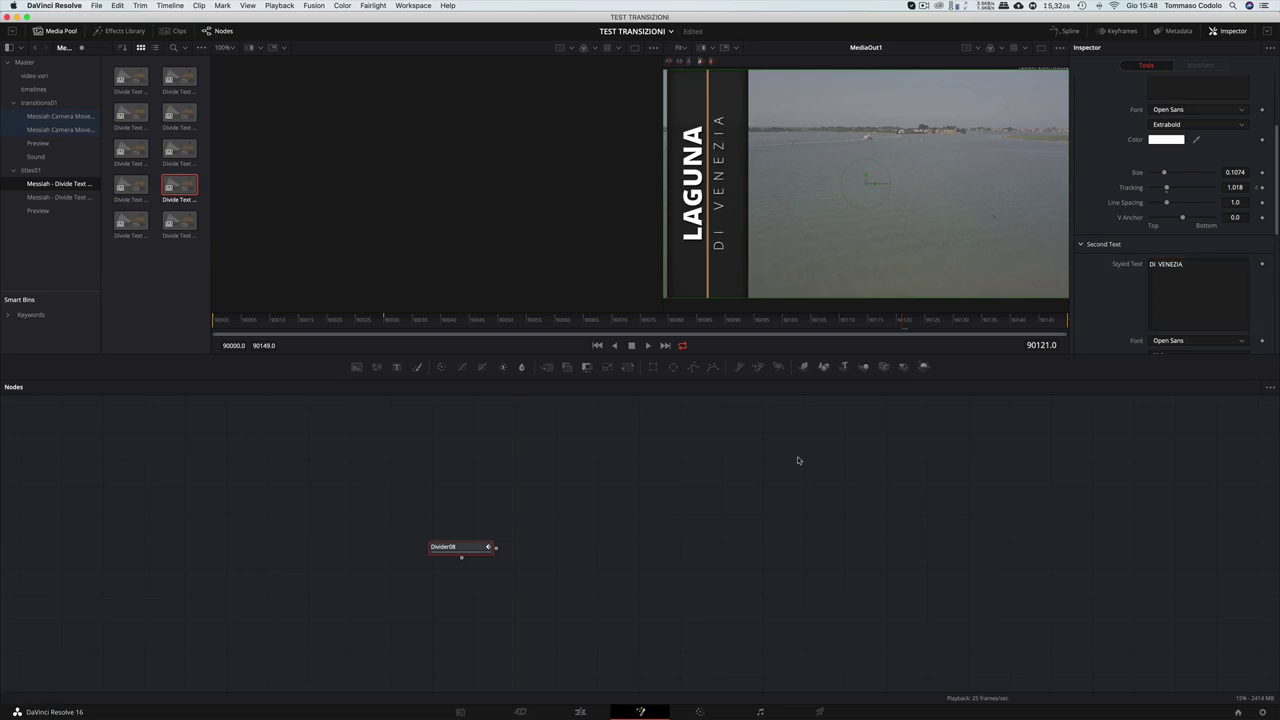
Back on the Edit page, play the timeline from the start of the DJI_0001.MOV lagoon clip.
left_click(581, 713)
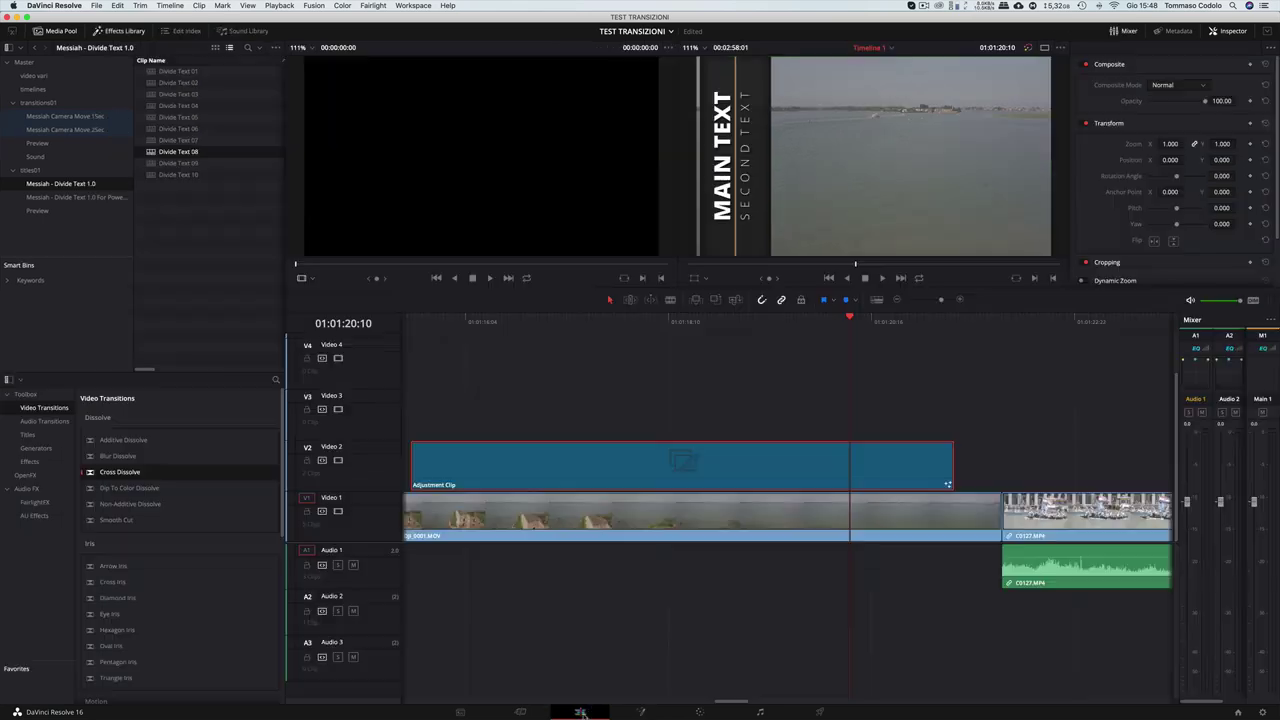
left_click(408, 321)
key("space")
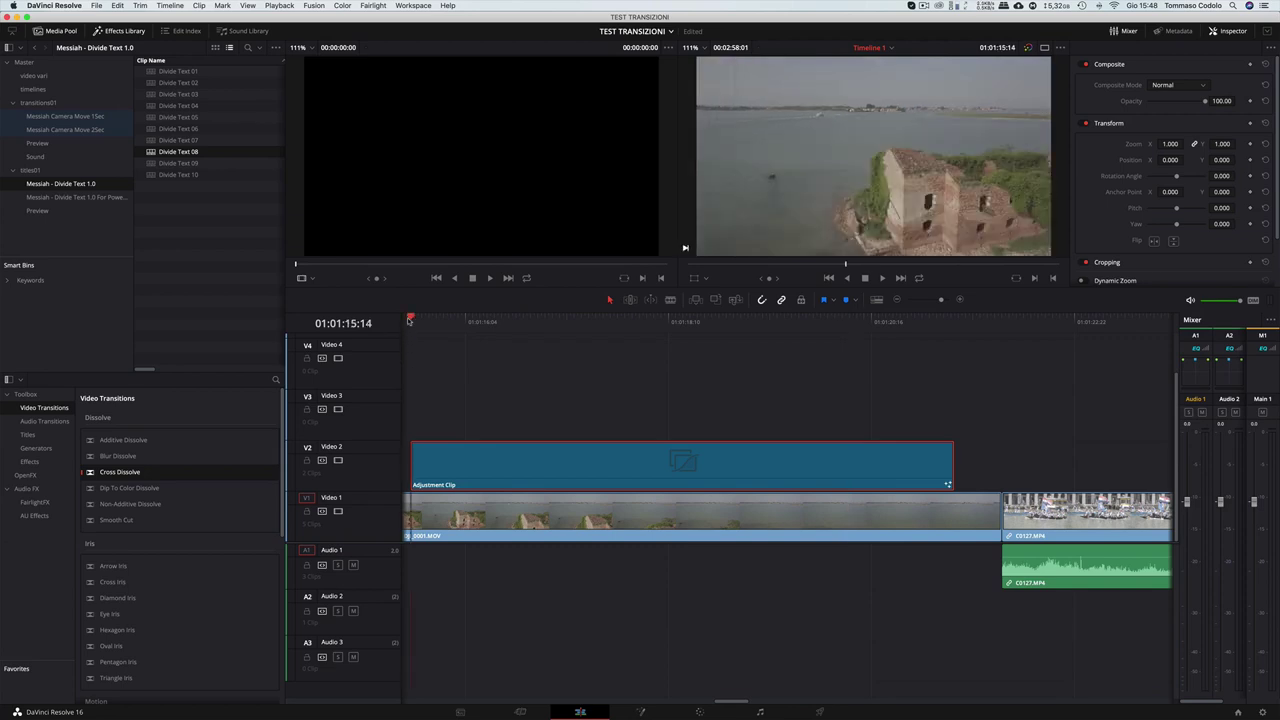